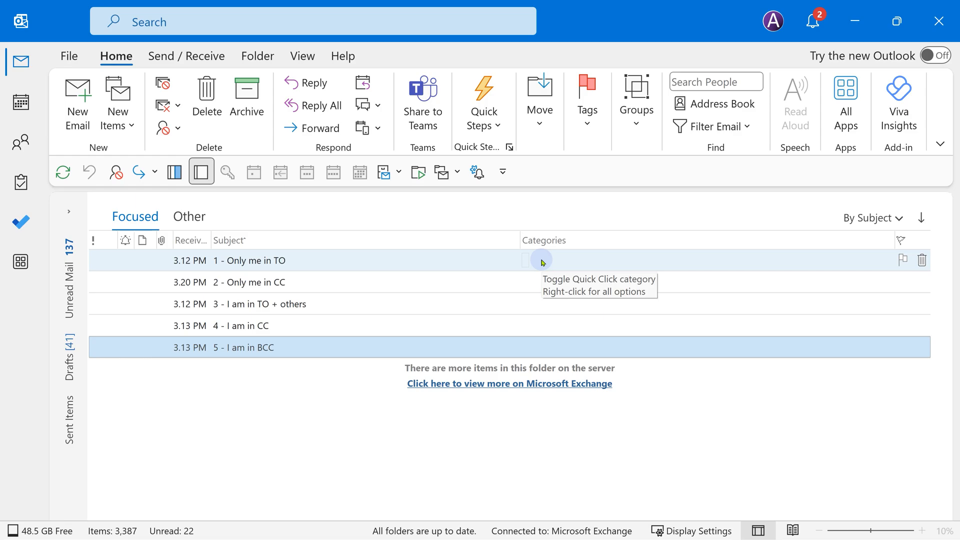
# Browse the message category options and colour category list, cancelling without changes
pyautogui.rightClick(542, 262)
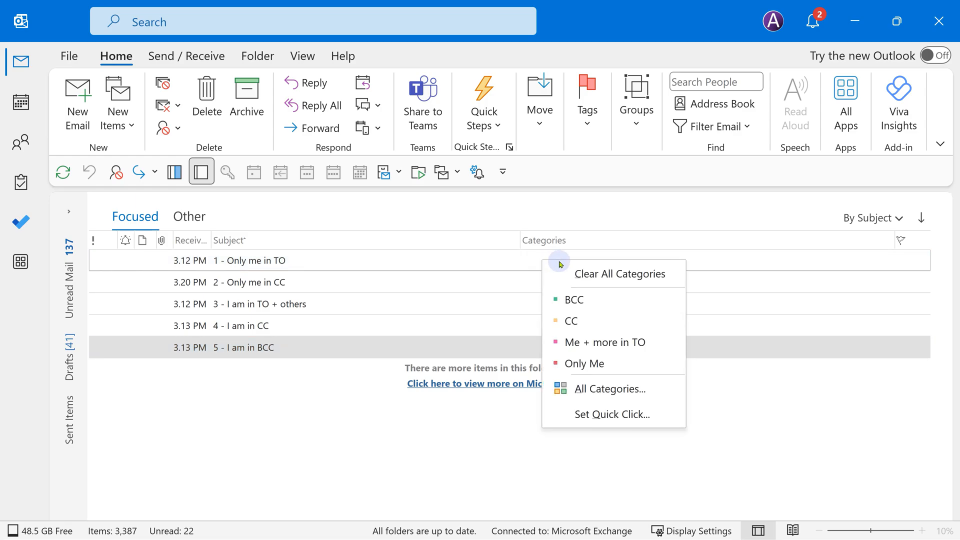
pyautogui.click(621, 389)
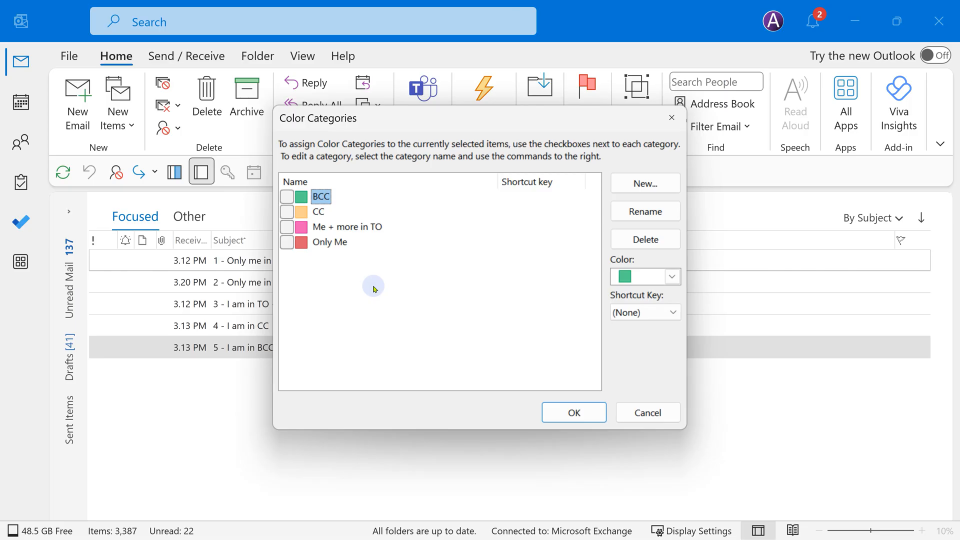
pyautogui.click(645, 184)
pyautogui.click(431, 286)
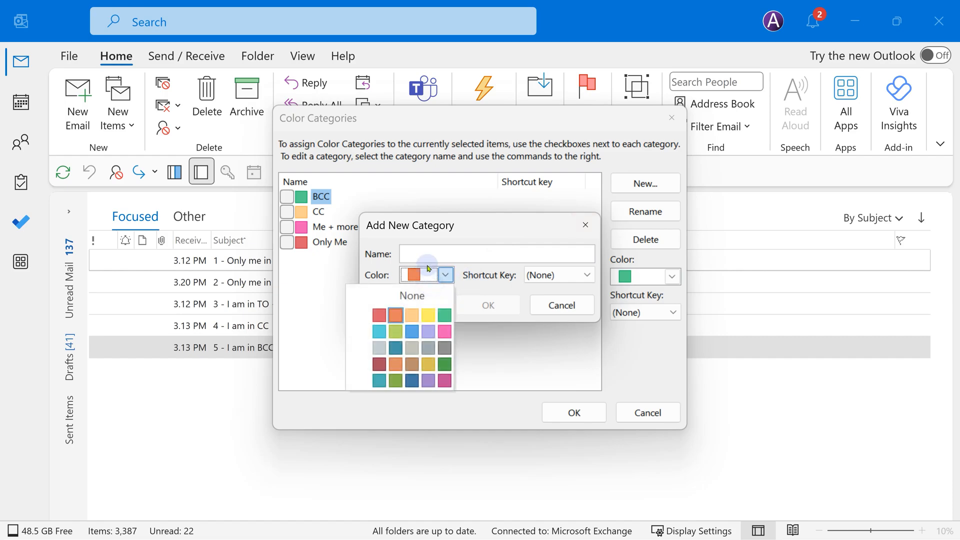
pyautogui.click(543, 309)
pyautogui.click(544, 309)
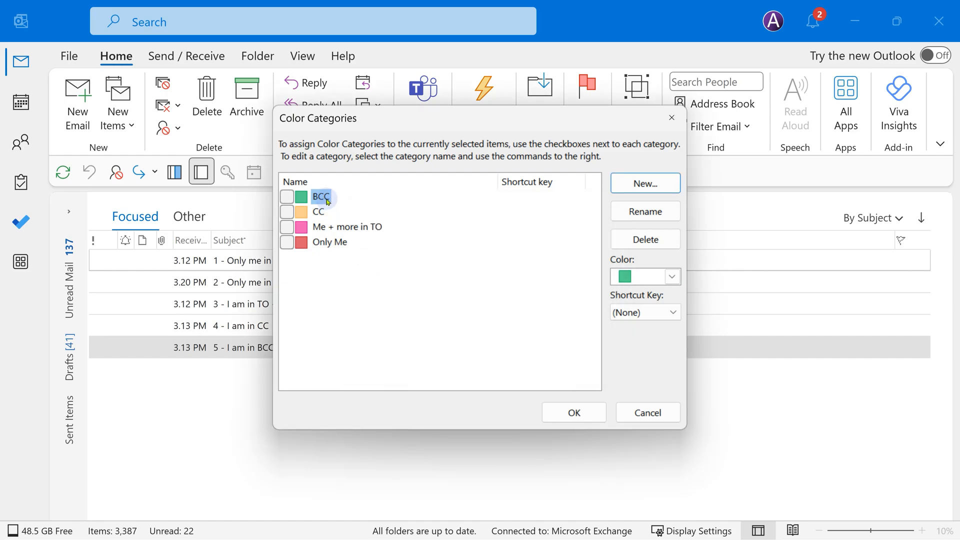
pyautogui.click(640, 411)
pyautogui.click(555, 326)
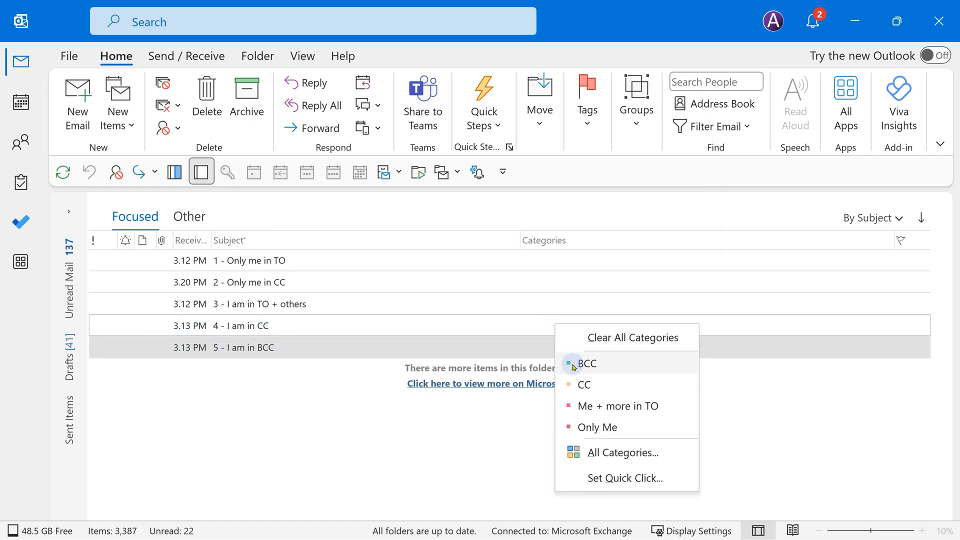
pyautogui.click(493, 436)
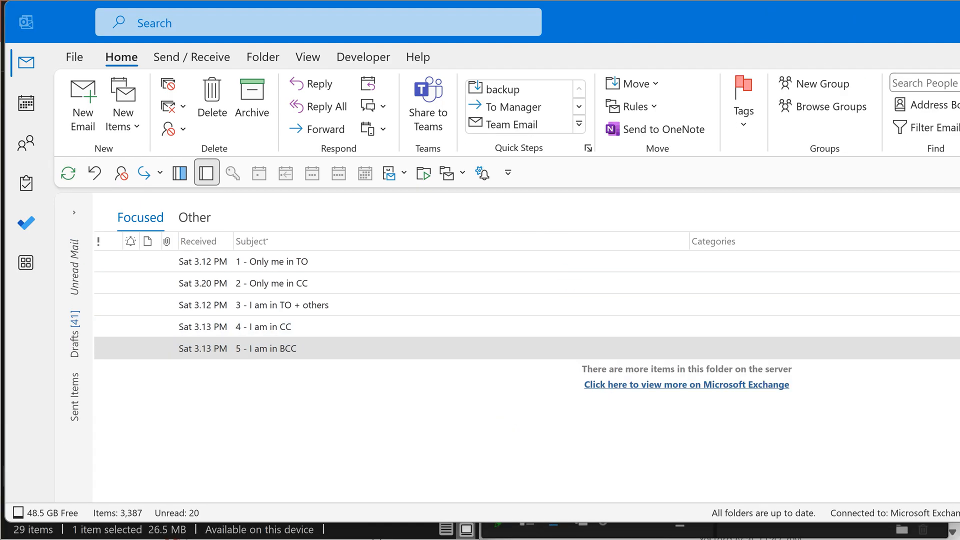
# Start a condition-free rule on received messages that assigns the BCC category
pyautogui.click(655, 106)
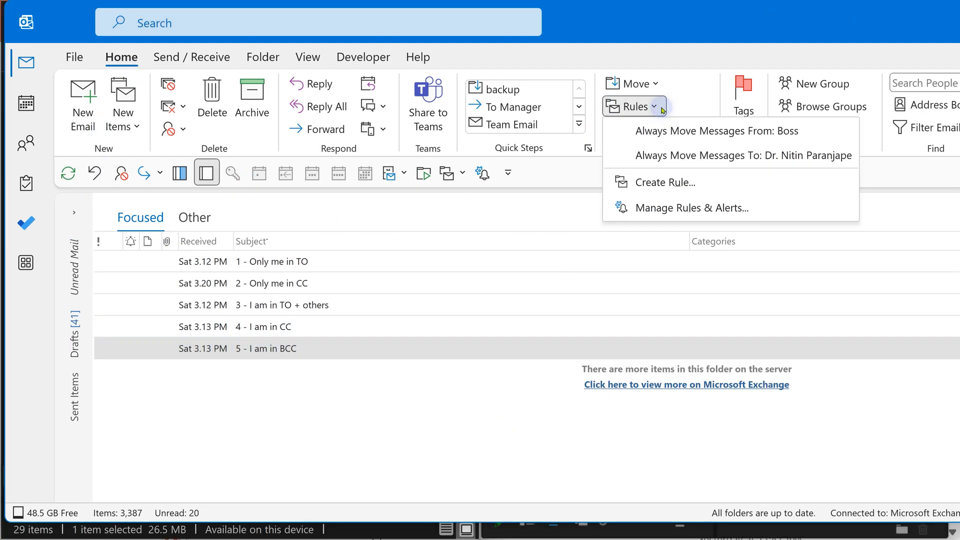
pyautogui.click(689, 208)
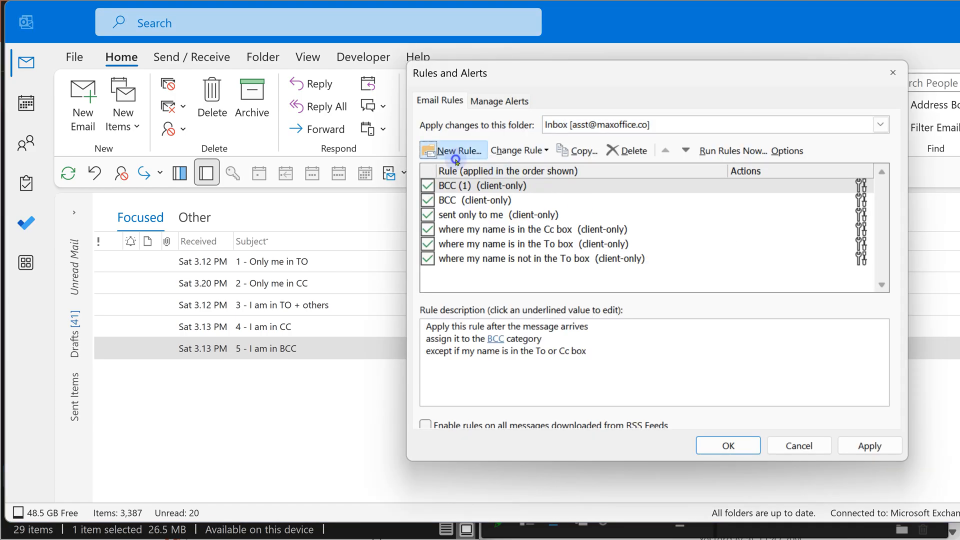
pyautogui.click(456, 151)
pyautogui.click(576, 266)
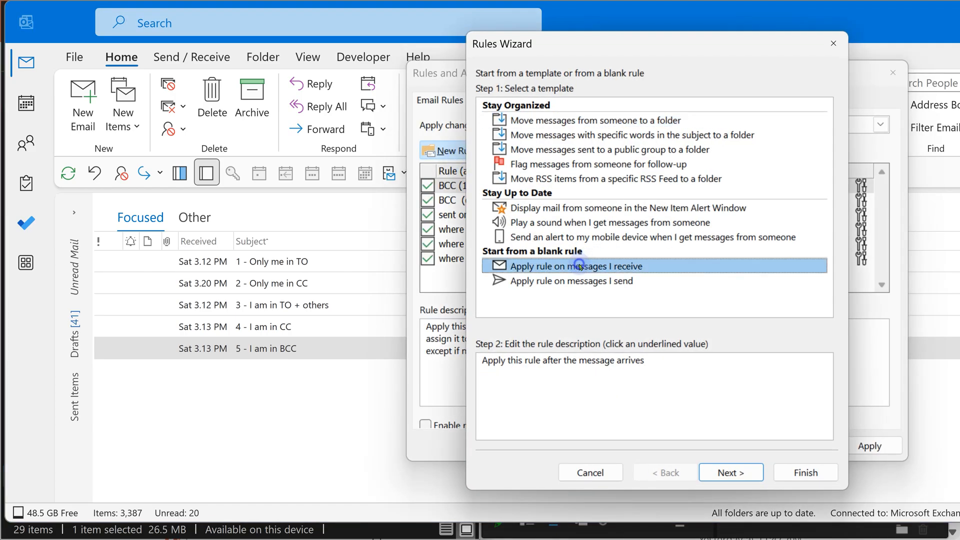
pyautogui.click(728, 472)
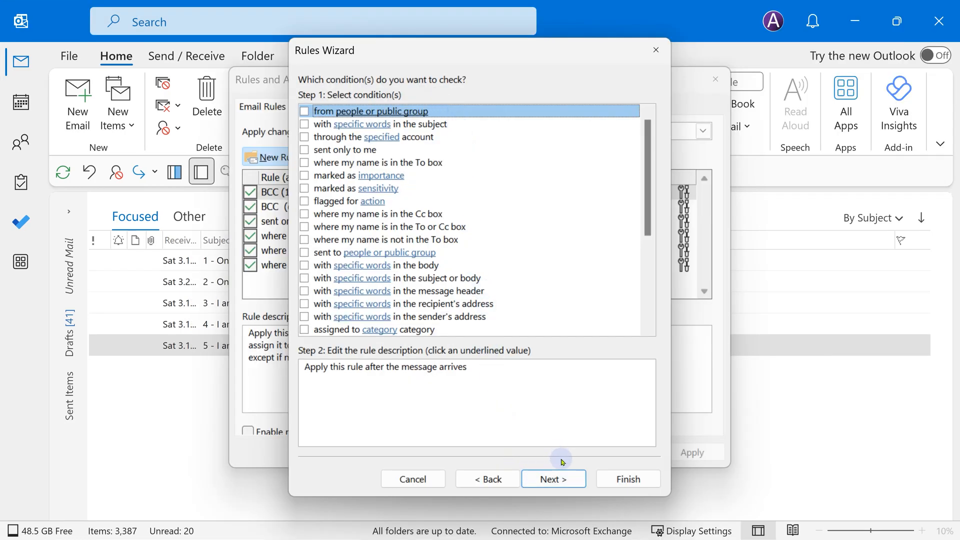
pyautogui.click(556, 478)
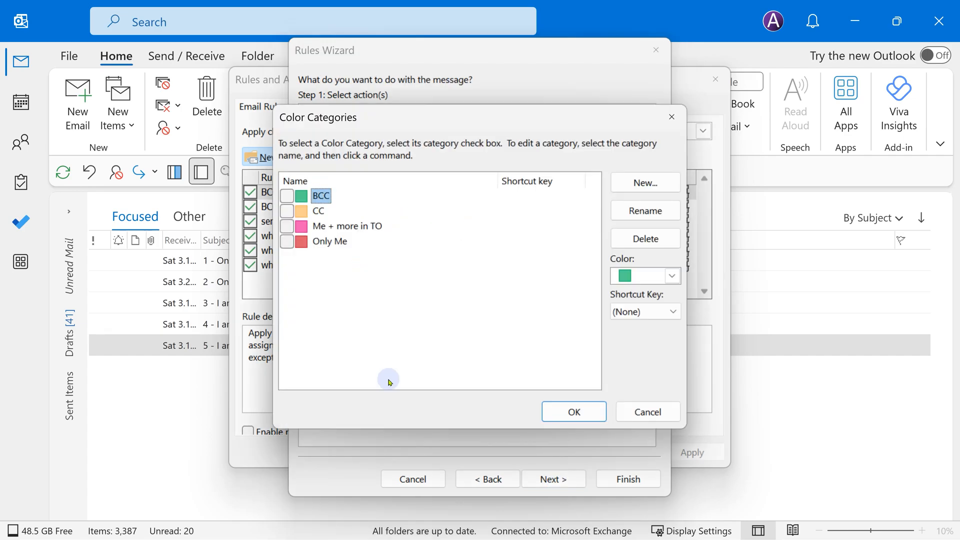
pyautogui.click(286, 195)
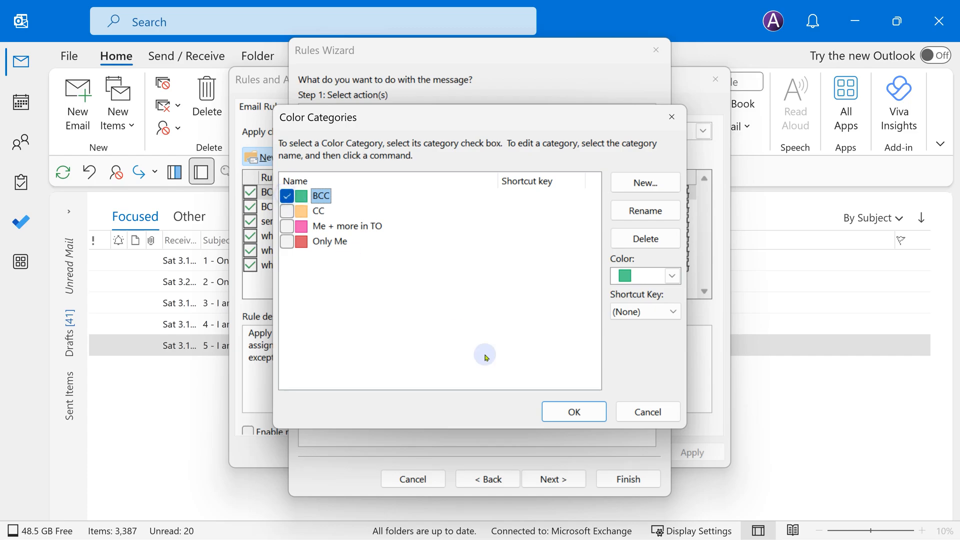
pyautogui.click(564, 412)
# Except messages with my name in To or Cc, then finish and apply the rule
pyautogui.click(553, 479)
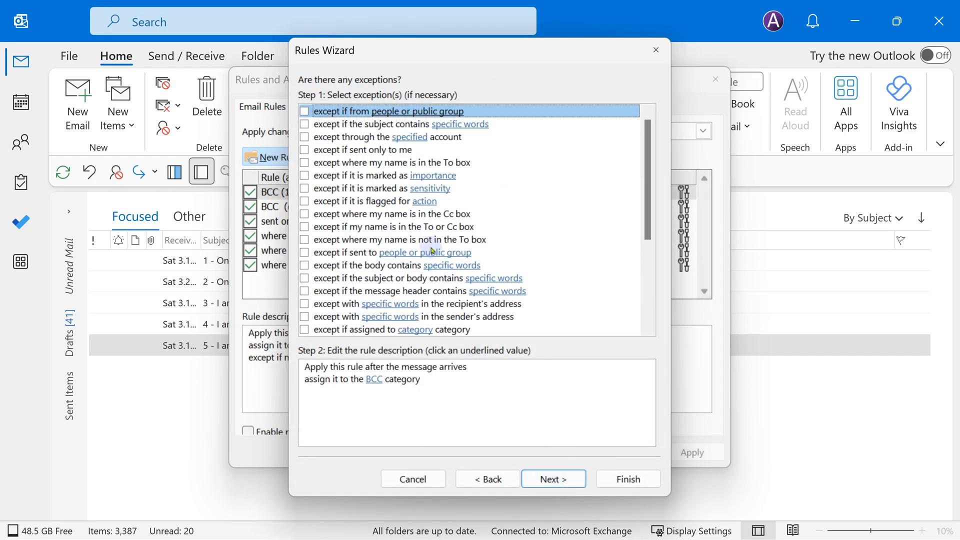
pyautogui.click(304, 227)
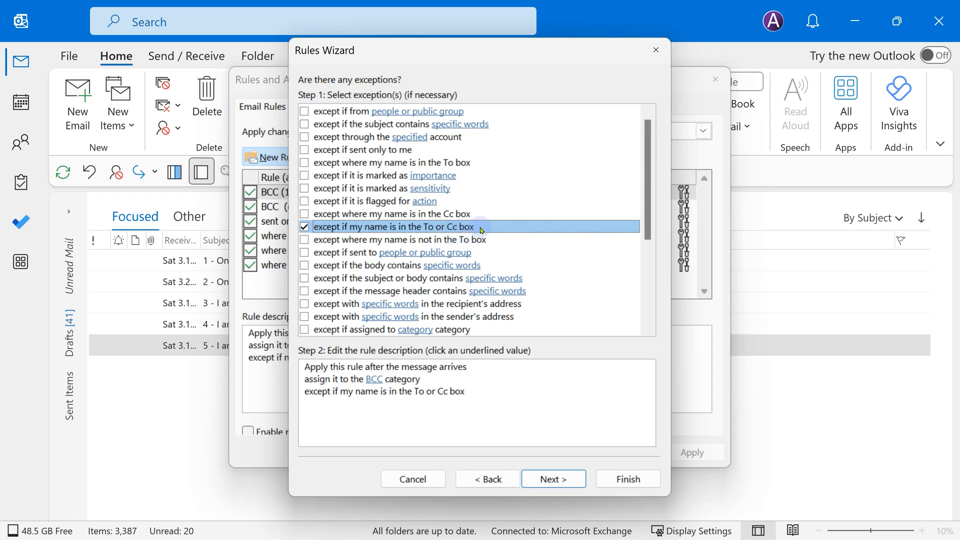
pyautogui.click(628, 481)
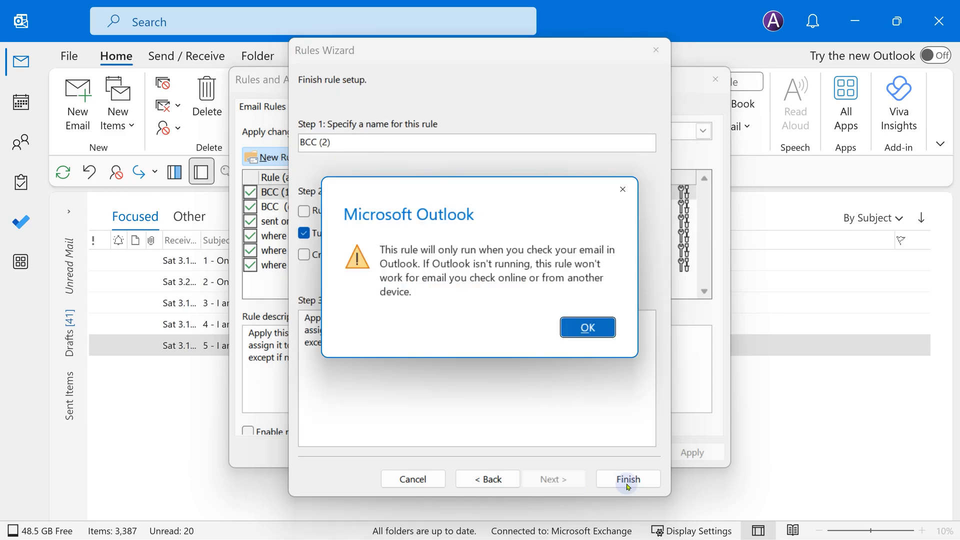
pyautogui.click(587, 327)
pyautogui.click(549, 452)
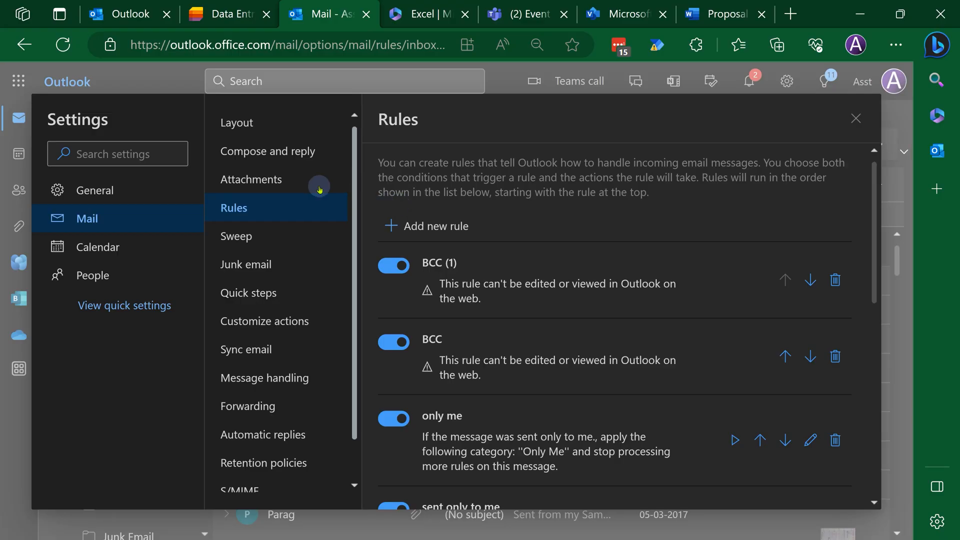
# Add a new rule named 'bcc only' that applies to all messages
pyautogui.click(417, 223)
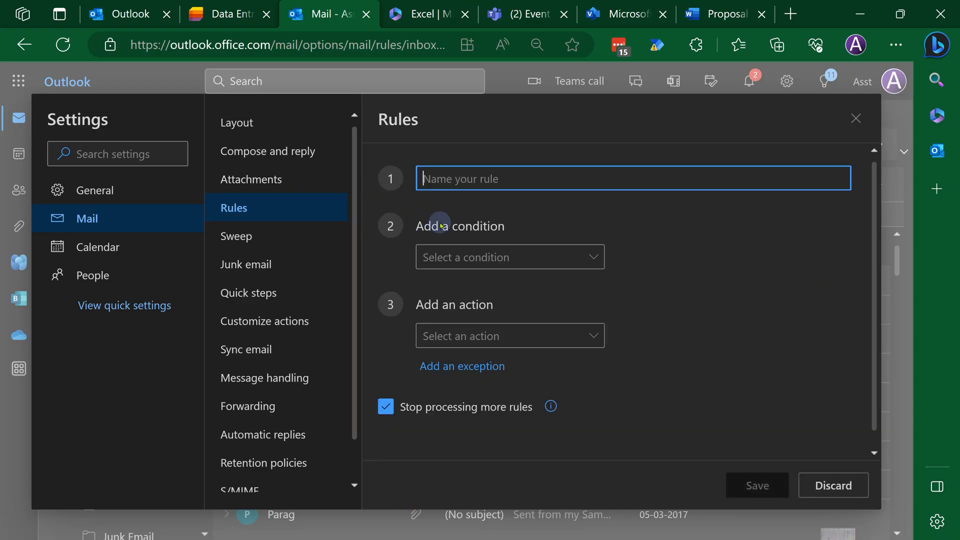
pyautogui.write('bcc only')
pyautogui.click(563, 256)
pyautogui.click(605, 271)
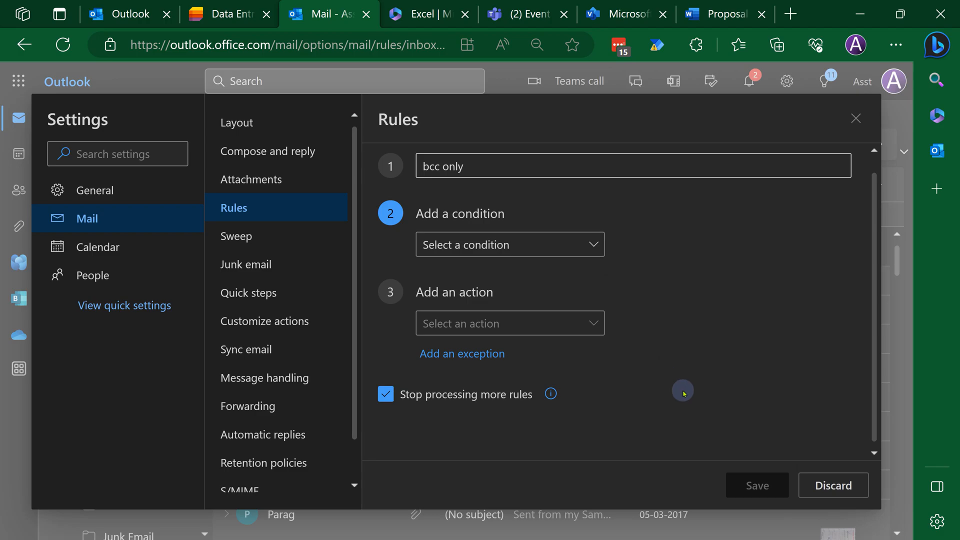
pyautogui.click(547, 242)
pyautogui.scroll(-8, 698, 310)
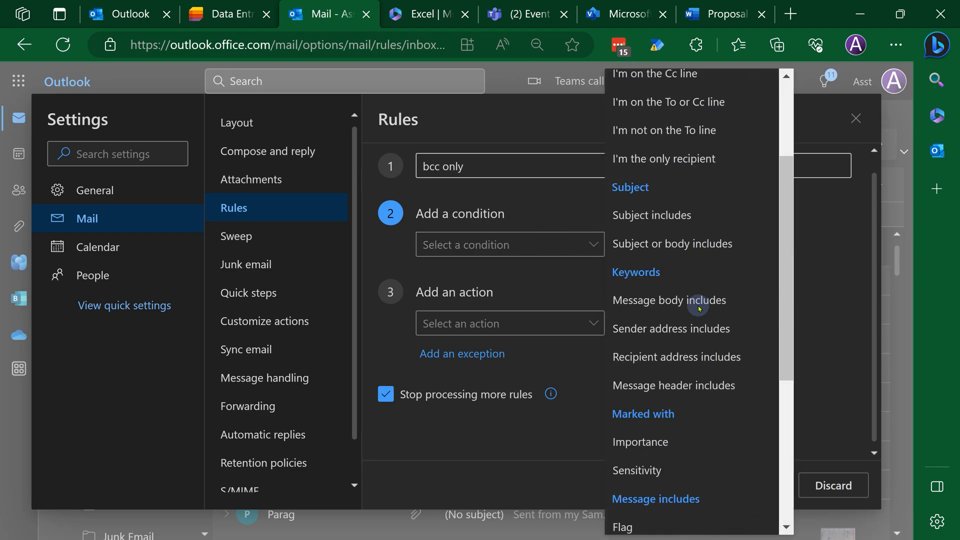
pyautogui.click(665, 521)
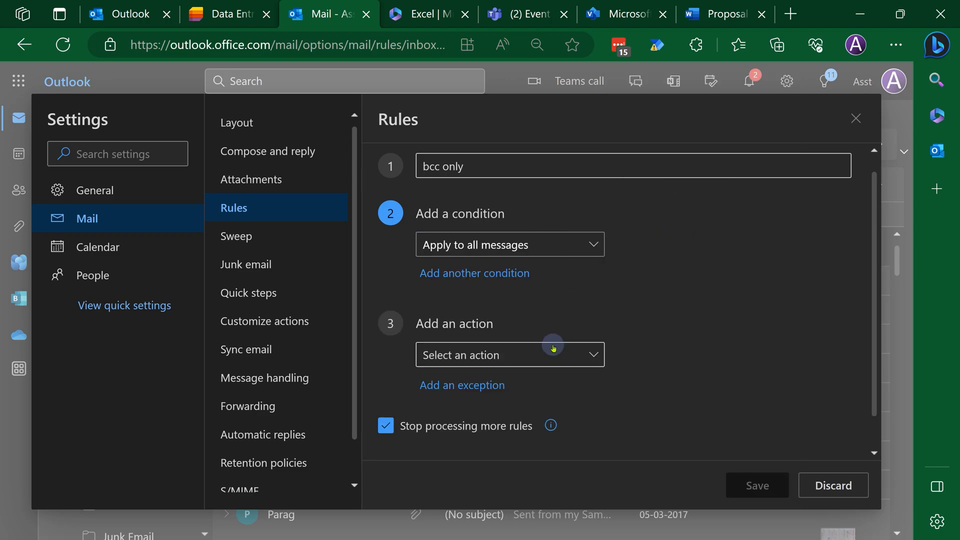
# Set the rule's action to Categorize with the BCC category
pyautogui.click(553, 344)
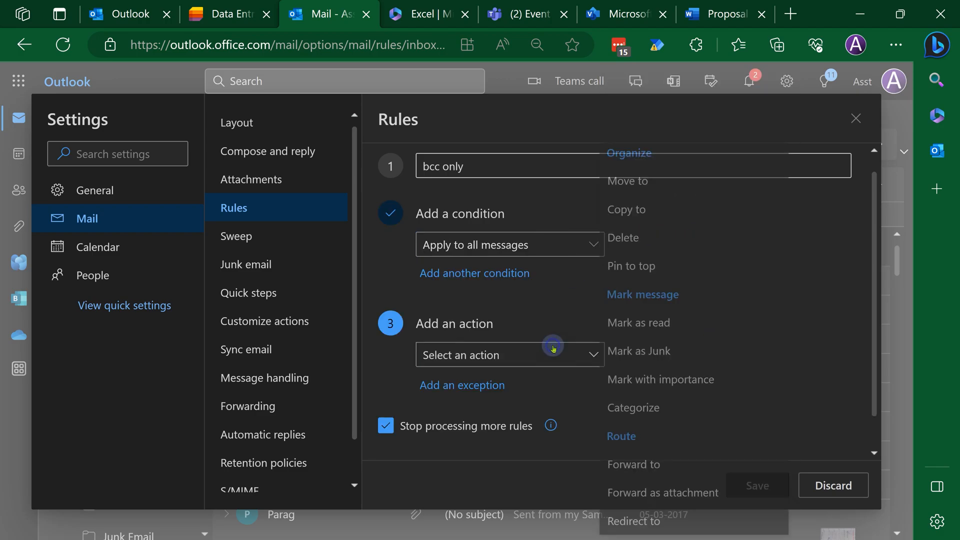
pyautogui.click(645, 406)
pyautogui.click(676, 355)
pyautogui.click(706, 376)
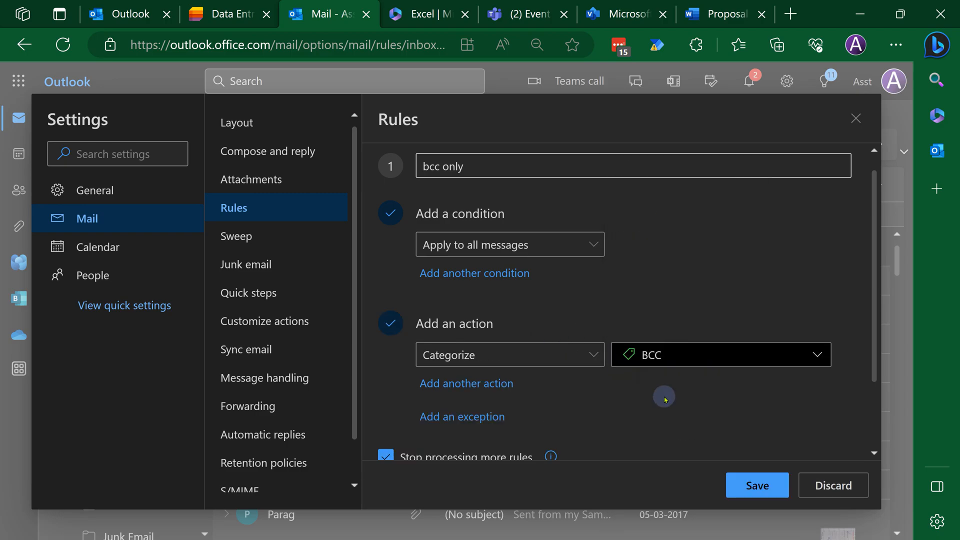
# Add an exception for messages where I'm on the To or Cc line, and save
pyautogui.click(446, 416)
pyautogui.scroll(-3, 553, 362)
pyautogui.click(554, 336)
pyautogui.click(660, 256)
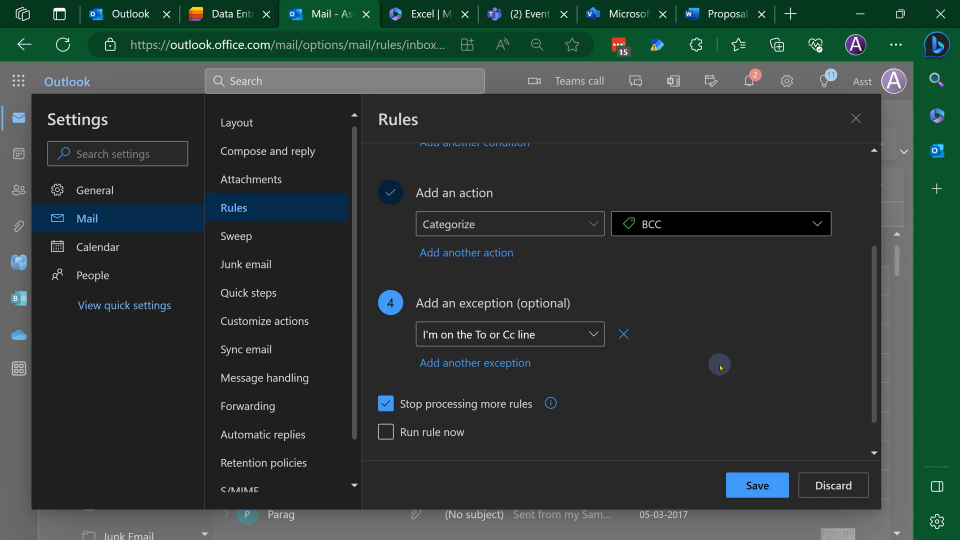
pyautogui.click(764, 484)
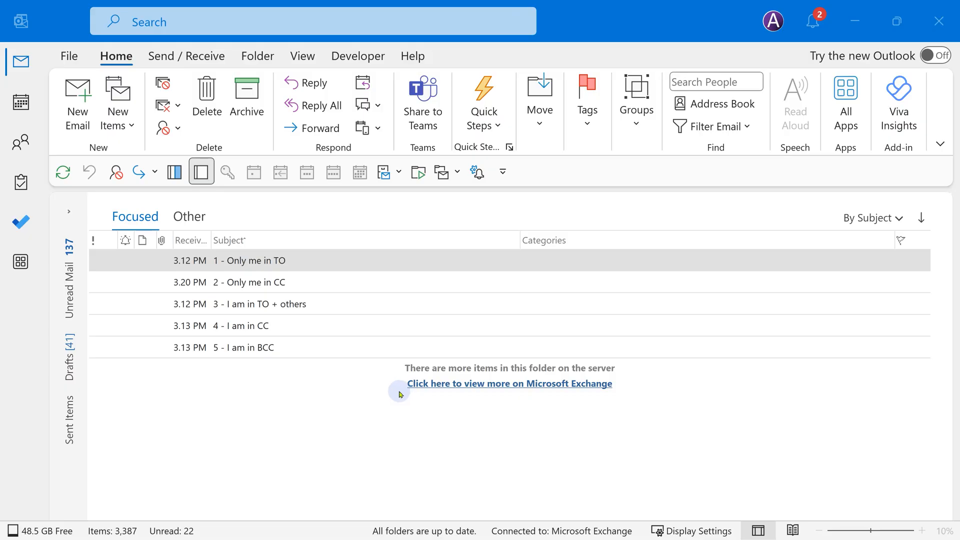
# Open and close each test message, from 1 - Only me in TO to 5 - I am in BCC
pyautogui.doubleClick(315, 267)
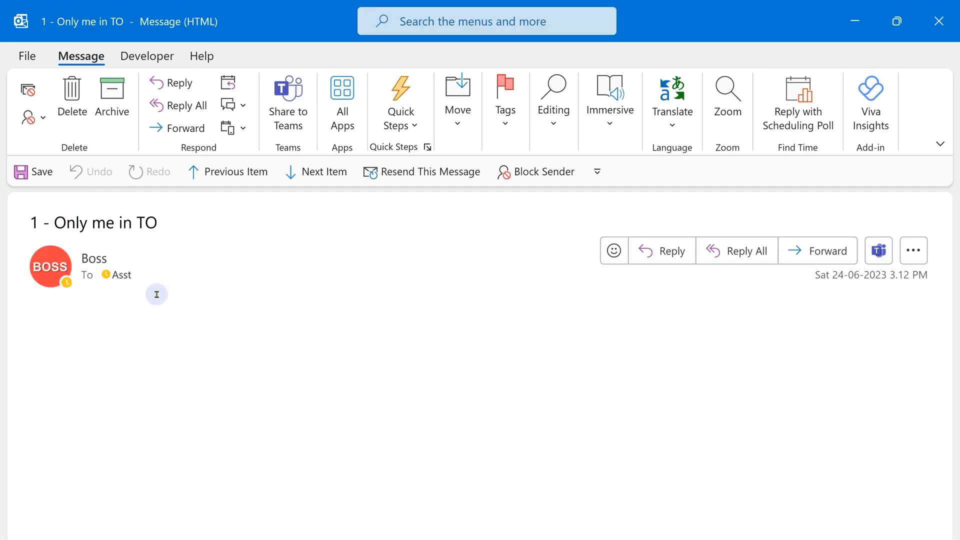
pyautogui.press('Escape')
pyautogui.doubleClick(207, 279)
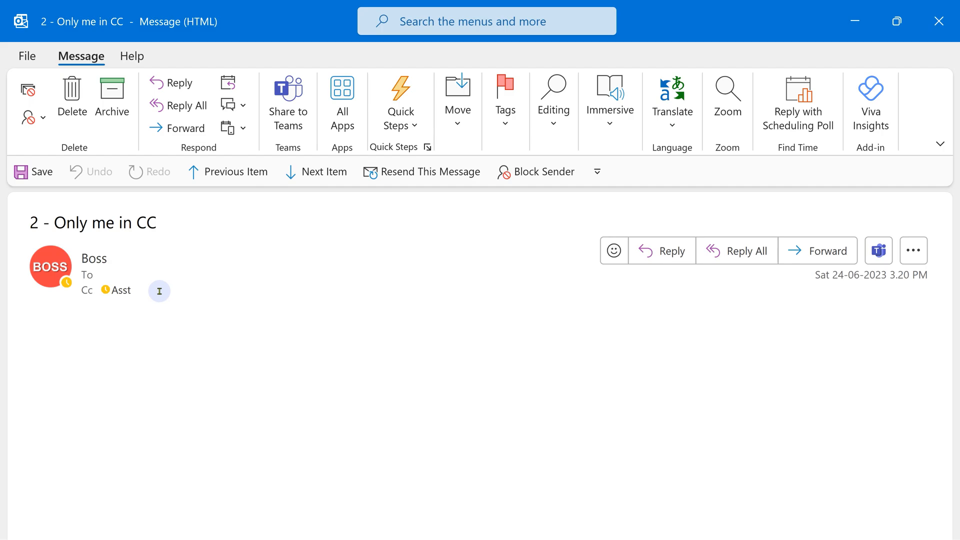
pyautogui.press('Escape')
pyautogui.doubleClick(231, 304)
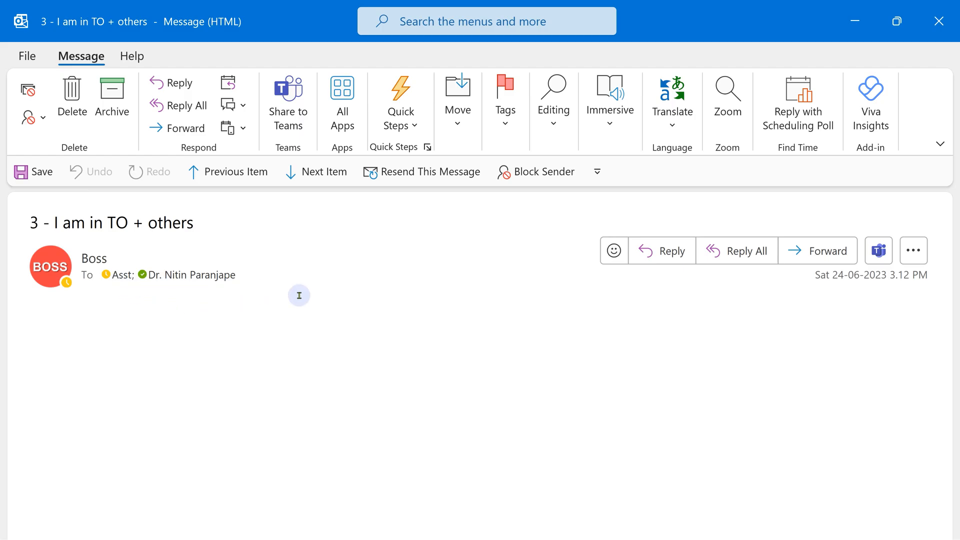
pyautogui.press('Escape')
pyautogui.doubleClick(274, 326)
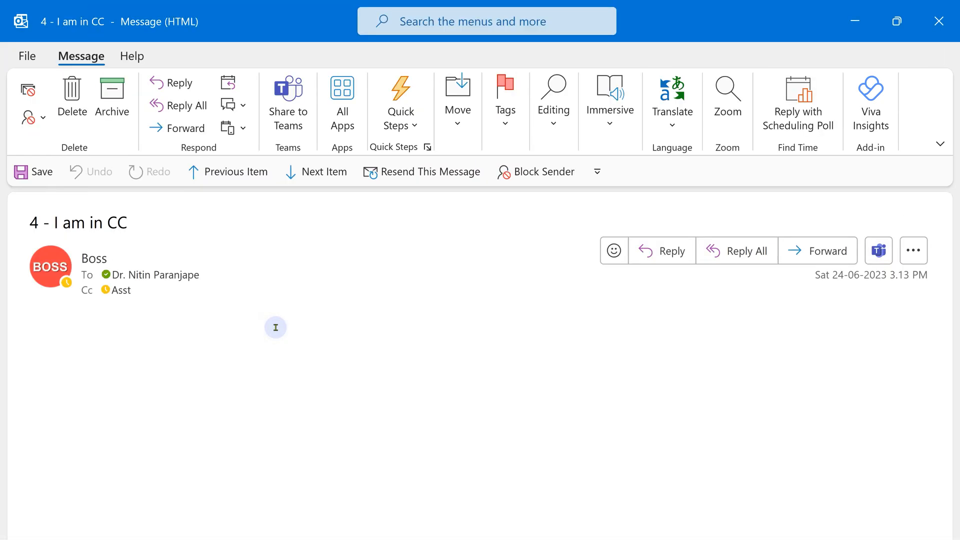
pyautogui.press('Escape')
pyautogui.doubleClick(221, 345)
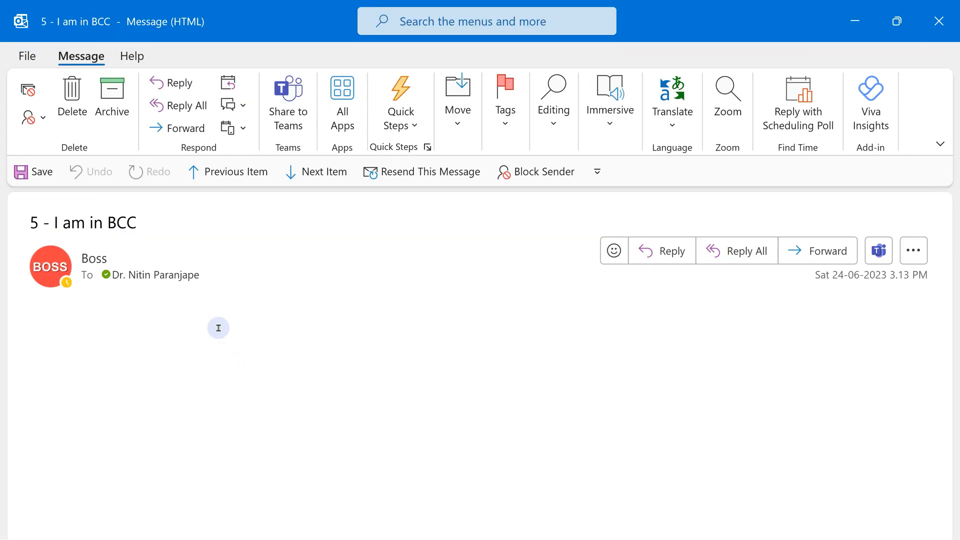
pyautogui.press('Escape')
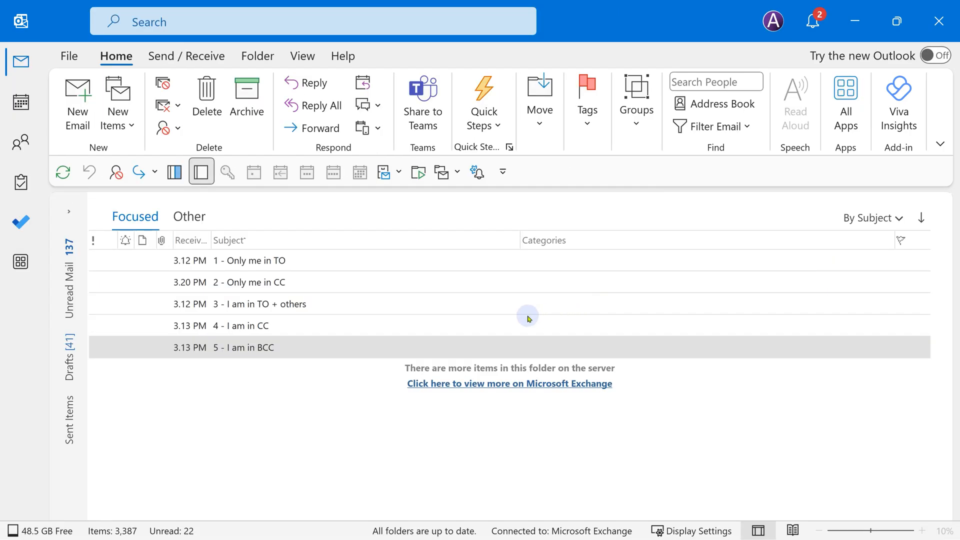
# Start a new received-messages rule with the 'sent only to me' condition
pyautogui.hotkey('alt', '0')
pyautogui.press('3')
pyautogui.hotkey('alt', 'n')
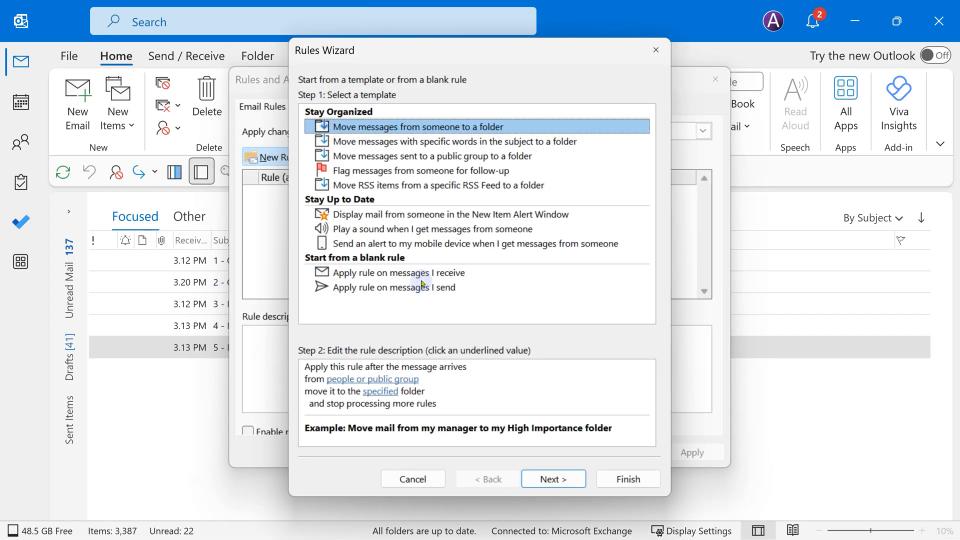
pyautogui.click(422, 277)
pyautogui.click(551, 479)
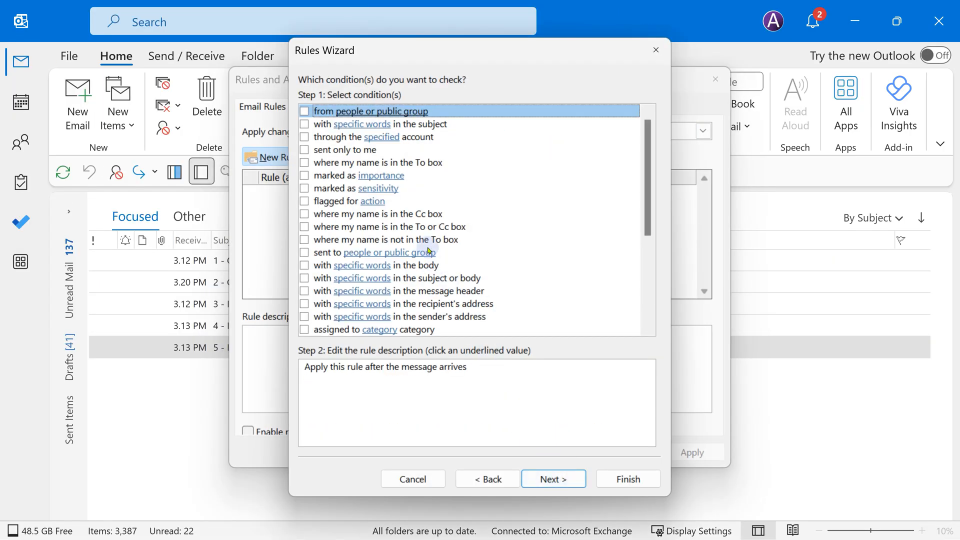
pyautogui.click(304, 149)
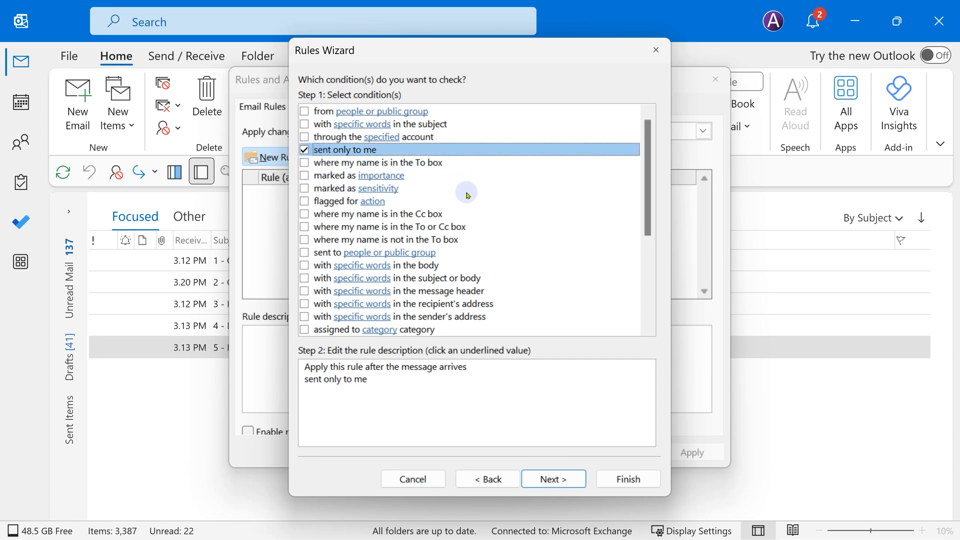
pyautogui.click(538, 474)
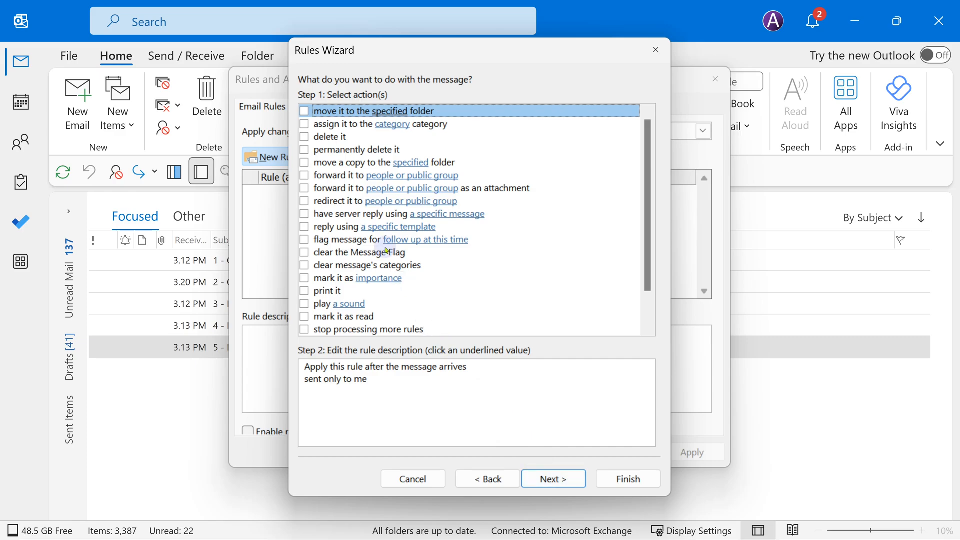
# Make the rule assign the Only Me category and finish it, accepting the client-only warning
pyautogui.click(304, 124)
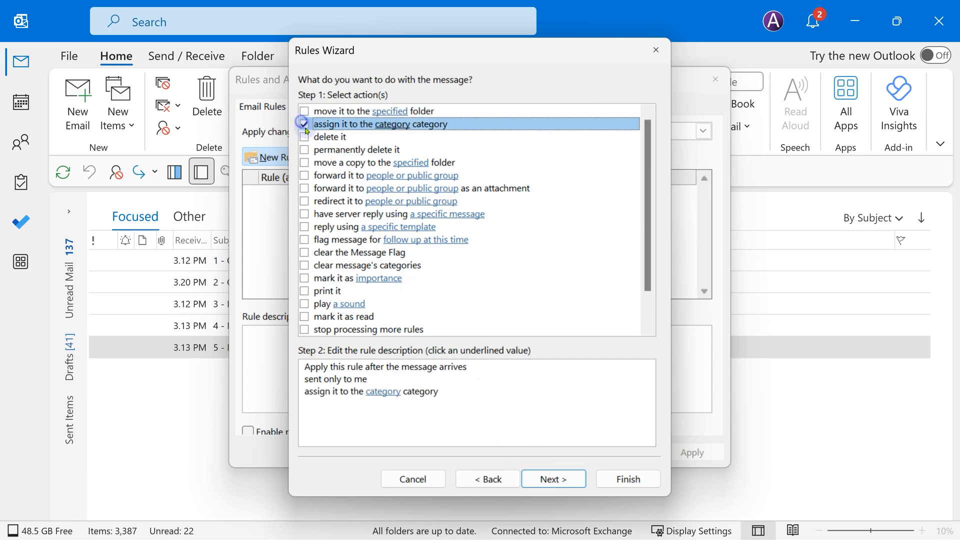
pyautogui.click(380, 392)
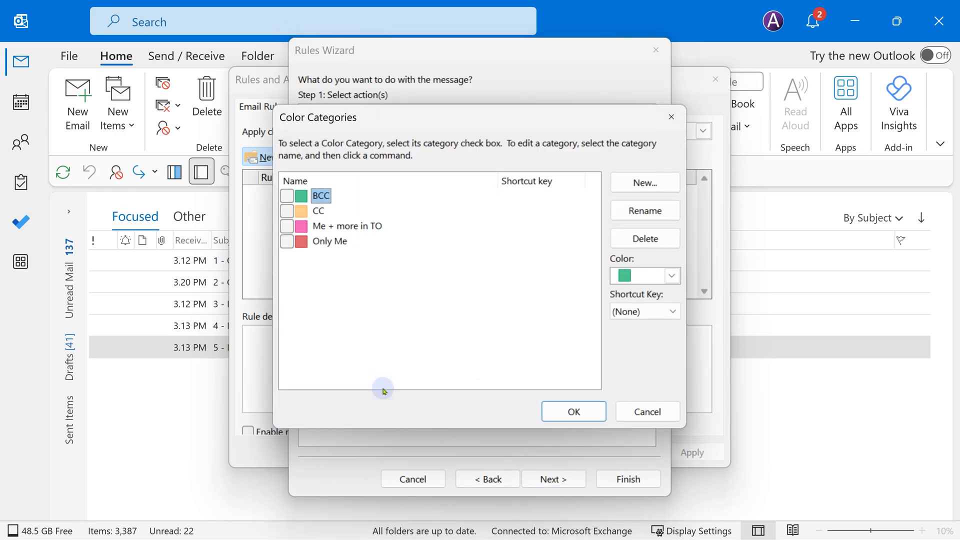
pyautogui.click(287, 242)
pyautogui.click(545, 411)
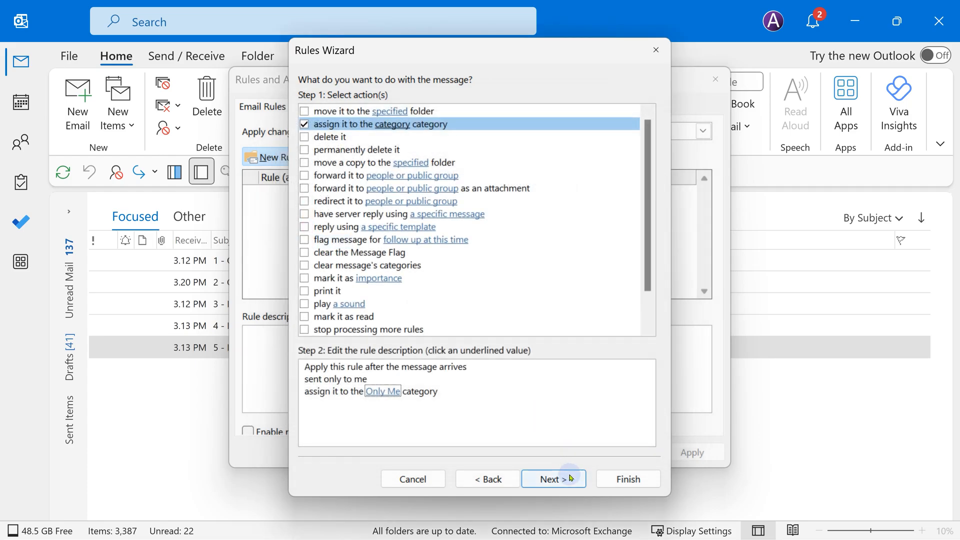
pyautogui.click(570, 477)
pyautogui.click(570, 478)
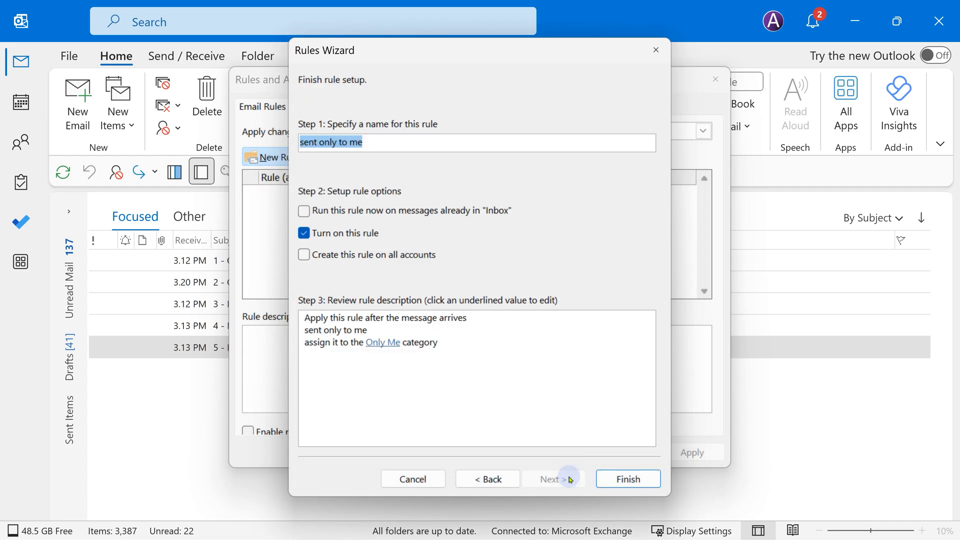
pyautogui.click(624, 479)
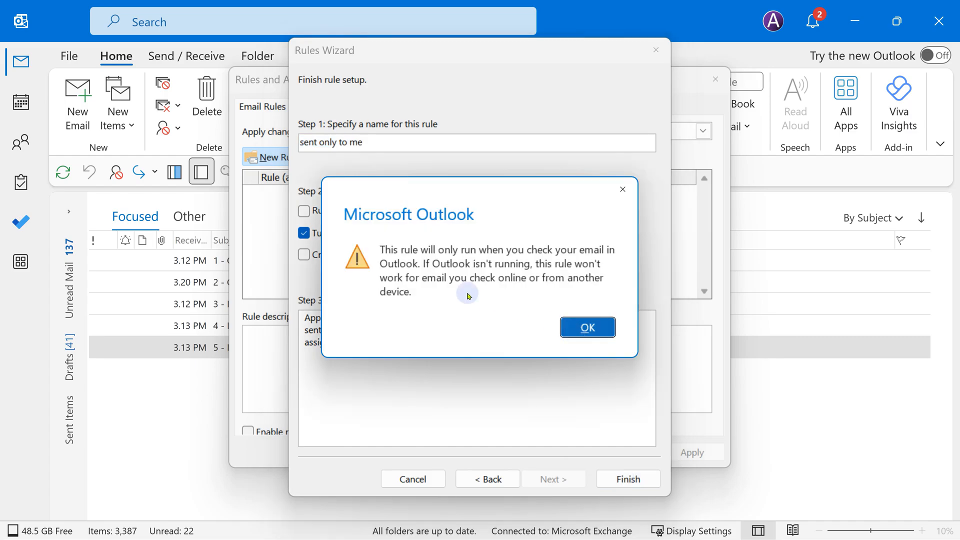
pyautogui.click(594, 330)
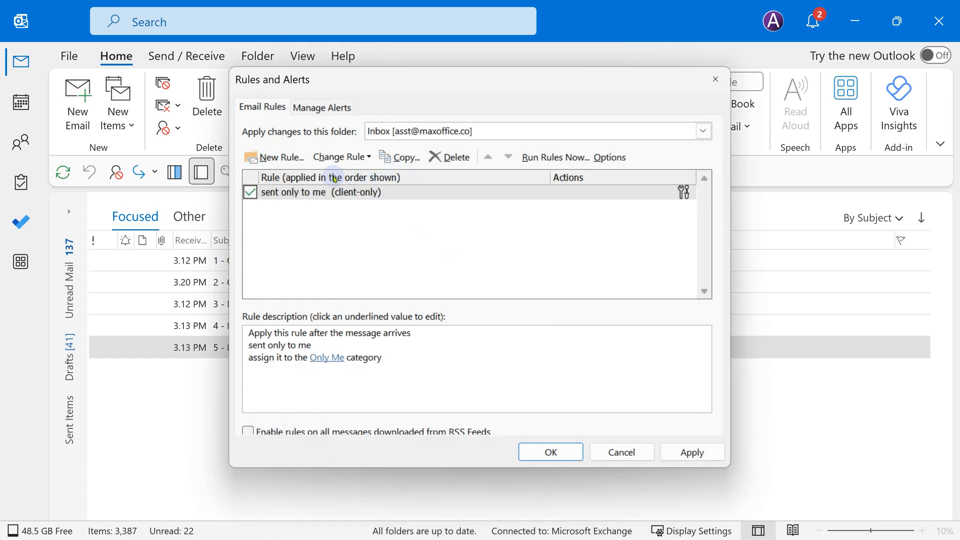
# Create a rule for messages with my name in the Cc box that assigns the CC category
pyautogui.doubleClick(320, 188)
pyautogui.click(304, 213)
pyautogui.press('Return')
pyautogui.click(304, 124)
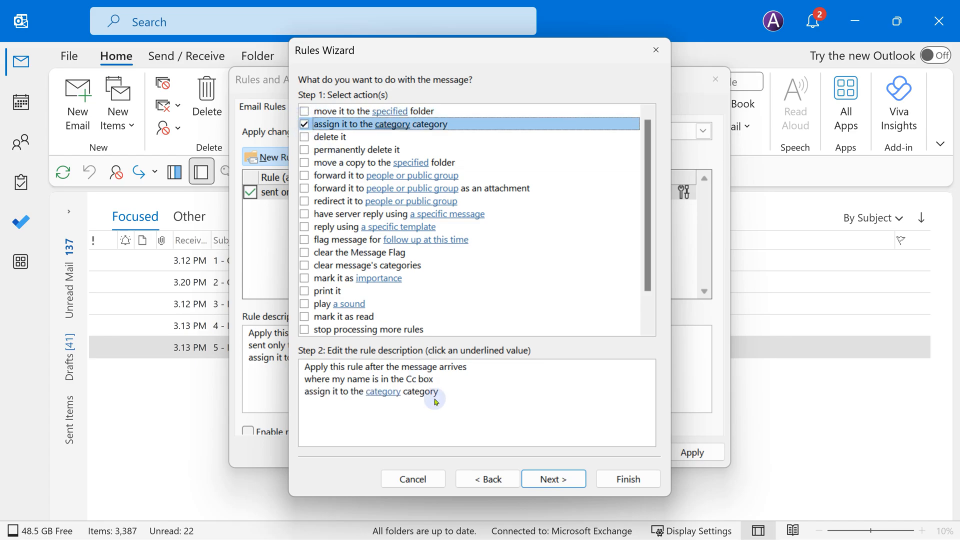
pyautogui.click(383, 391)
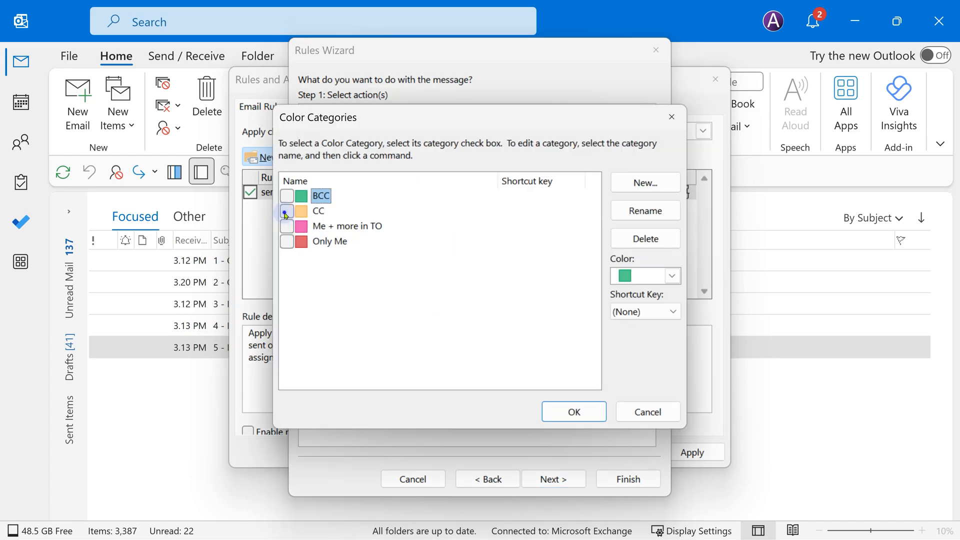
pyautogui.click(287, 210)
pyautogui.click(552, 403)
pyautogui.click(562, 480)
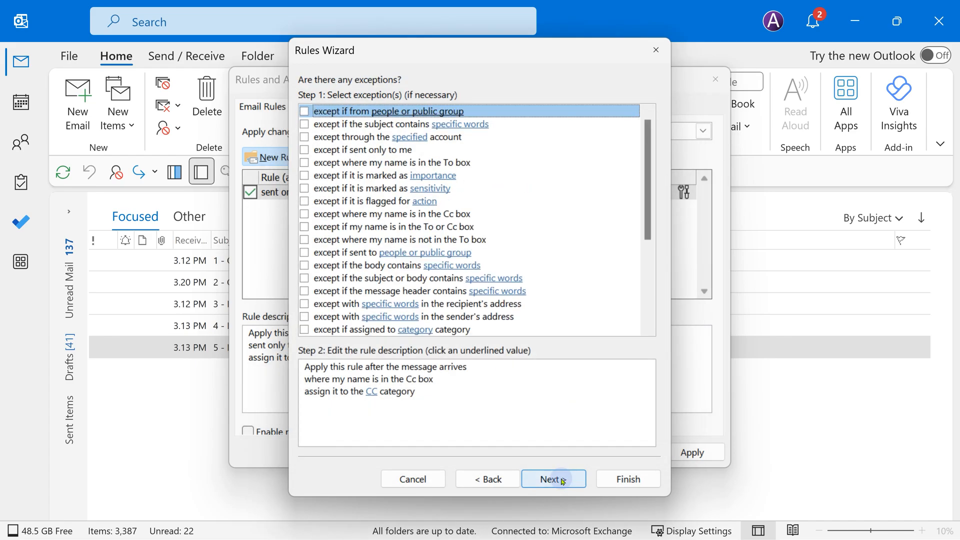
pyautogui.click(563, 480)
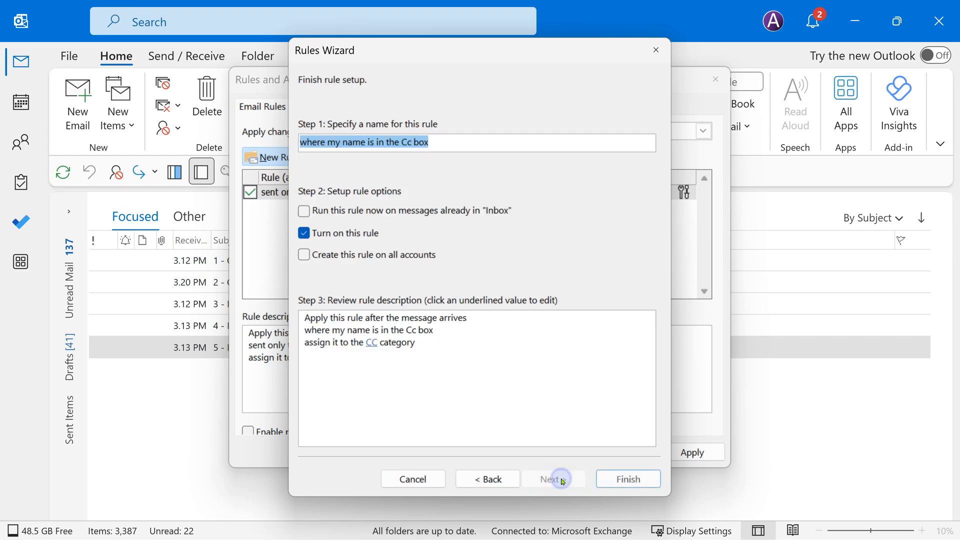
# Add 'stop processing more rules' to the Cc rule and finish it
pyautogui.click(472, 478)
pyautogui.click(473, 478)
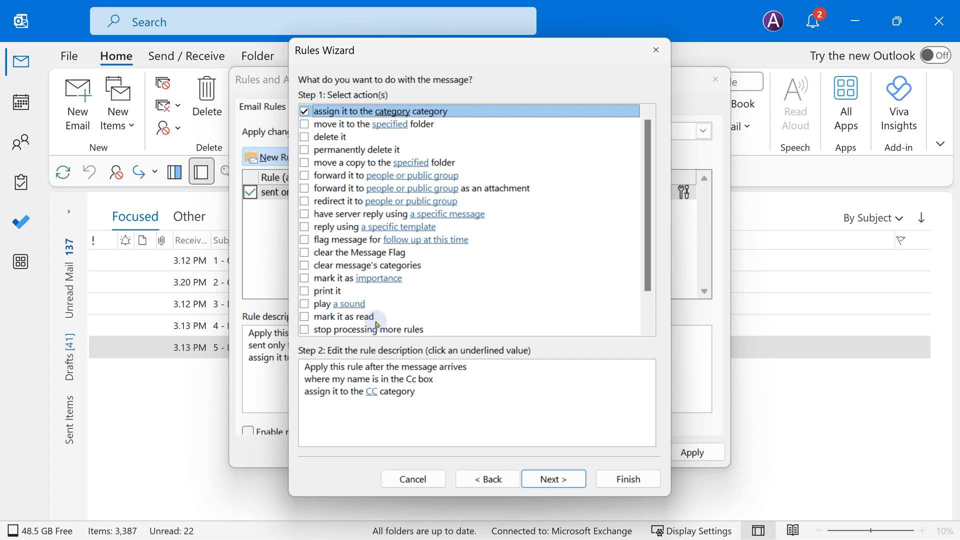
pyautogui.click(304, 329)
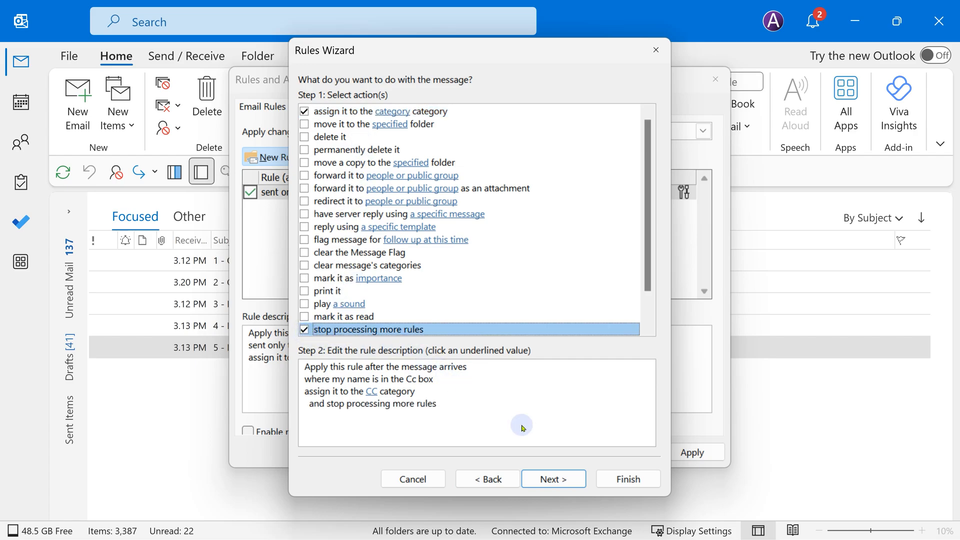
pyautogui.click(558, 481)
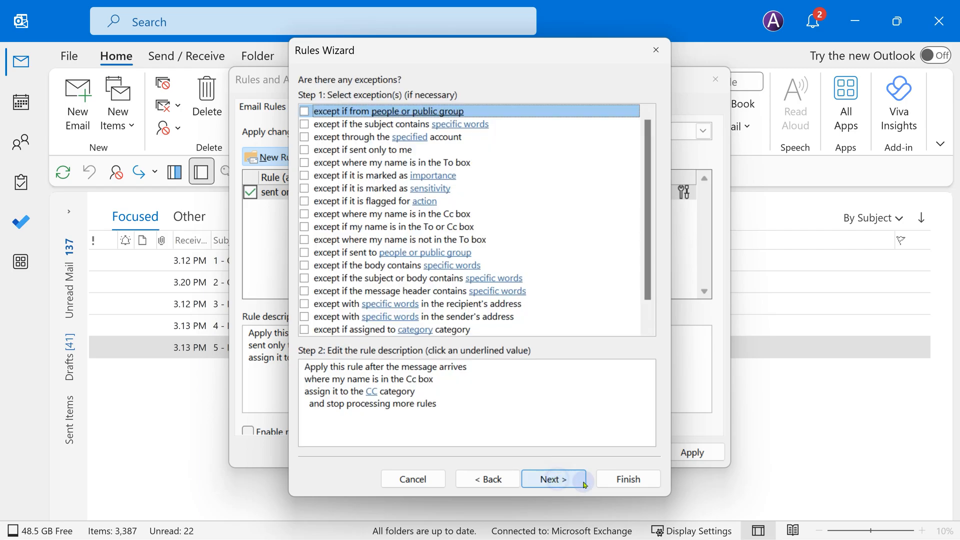
pyautogui.click(611, 479)
pyautogui.click(570, 334)
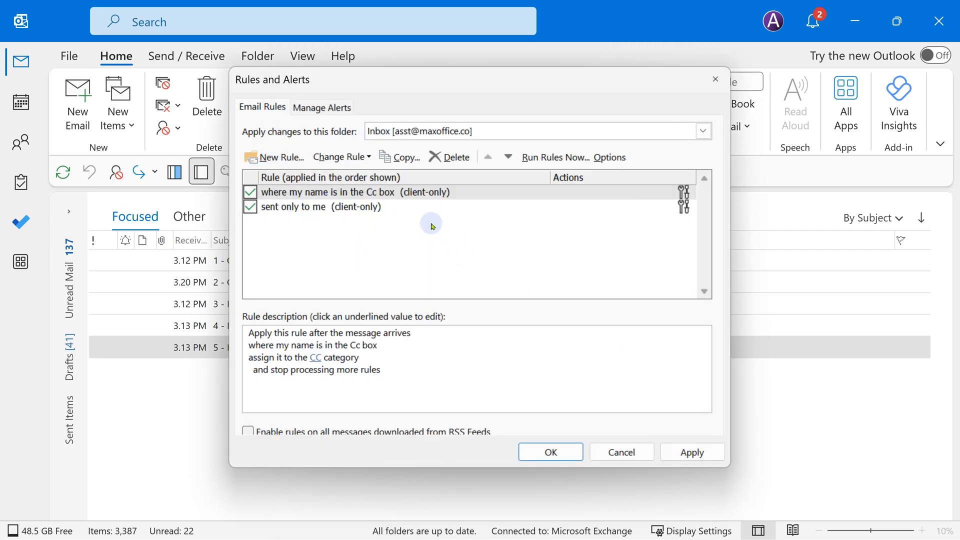
# Make the 'sent only to me' rule stop processing more rules and move it to the top
pyautogui.doubleClick(350, 207)
pyautogui.press('Return')
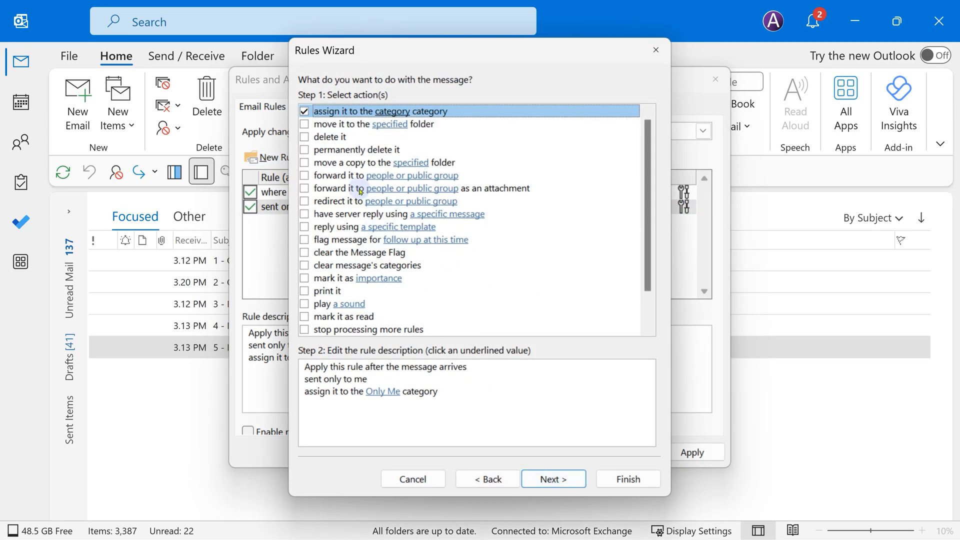
pyautogui.click(305, 333)
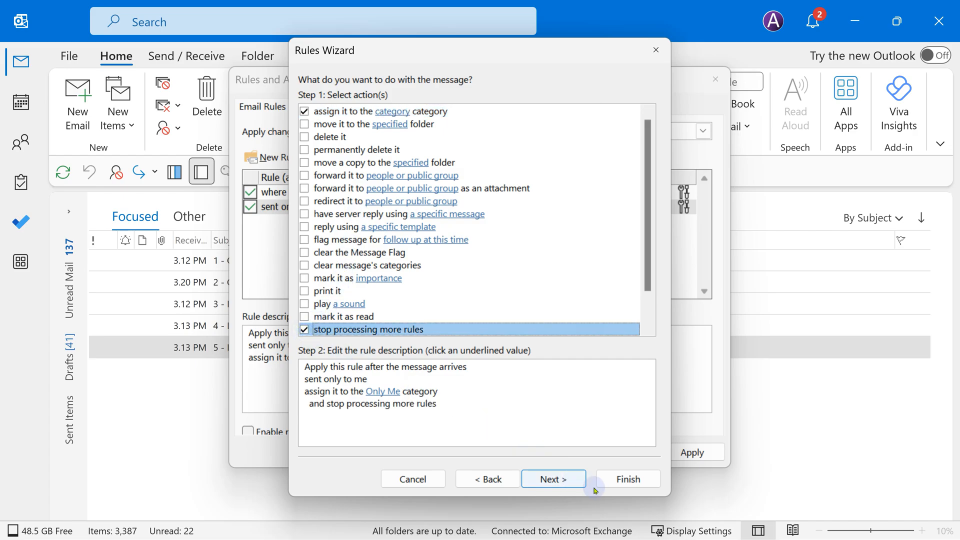
pyautogui.click(571, 482)
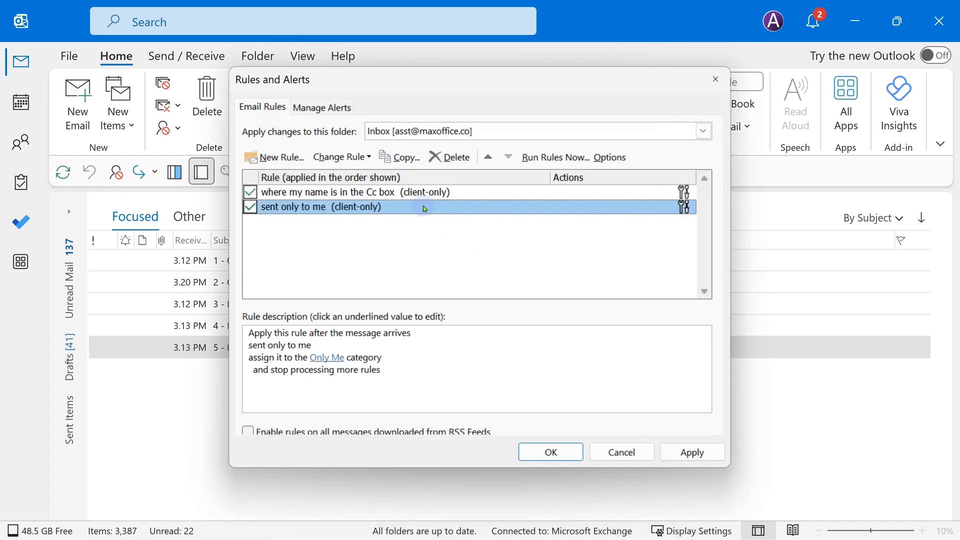
pyautogui.click(488, 157)
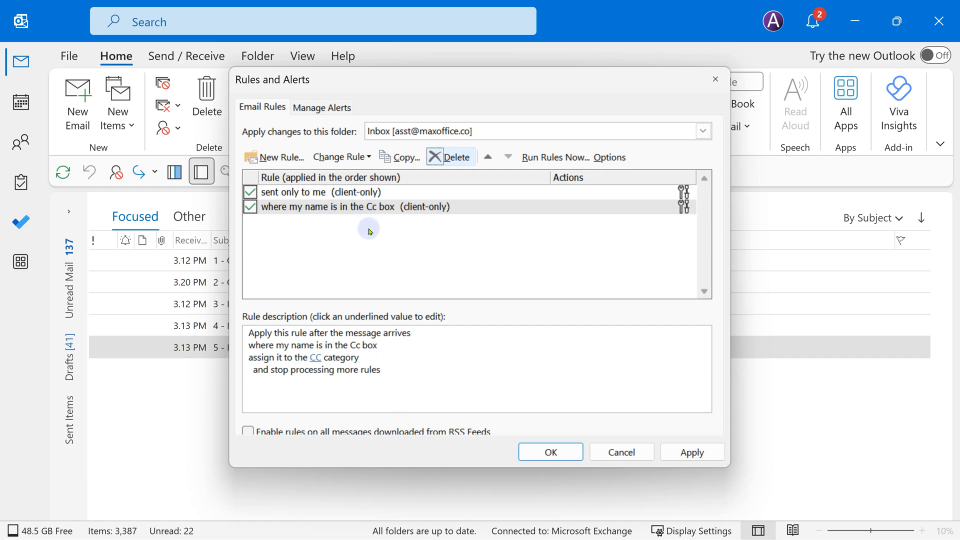
# Create a rule for mail with my name in the To box assigning the Me + more in TO category
pyautogui.click(277, 157)
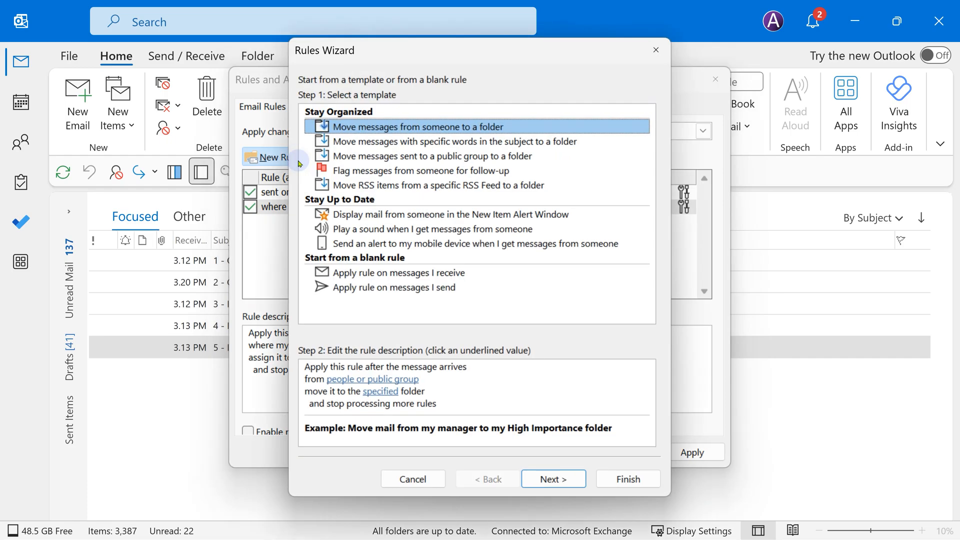
pyautogui.click(372, 271)
pyautogui.click(553, 479)
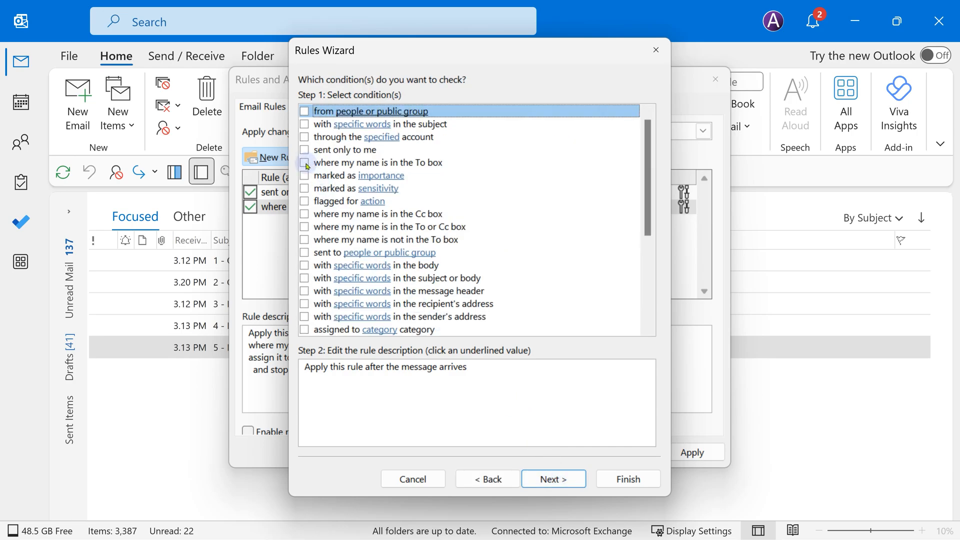
pyautogui.click(304, 163)
pyautogui.click(553, 478)
pyautogui.click(304, 124)
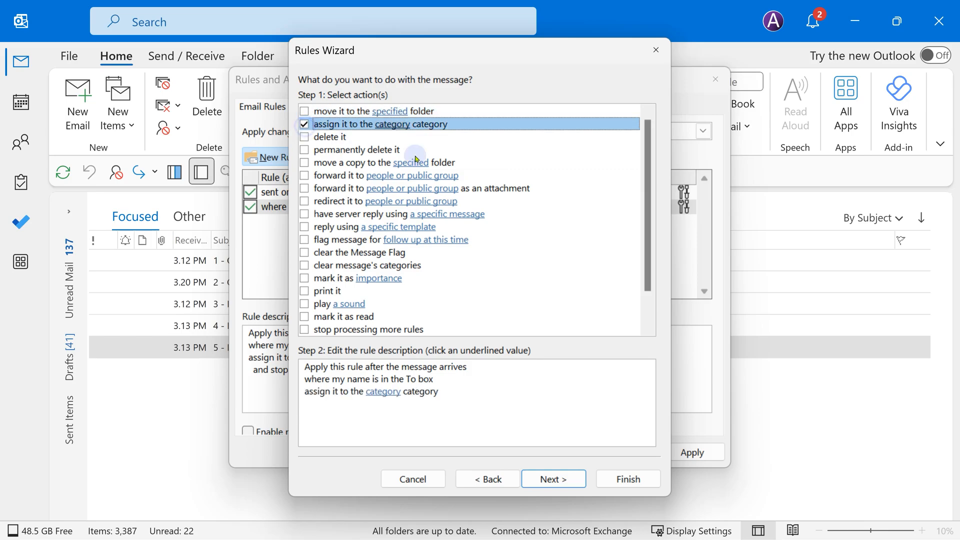
pyautogui.click(381, 391)
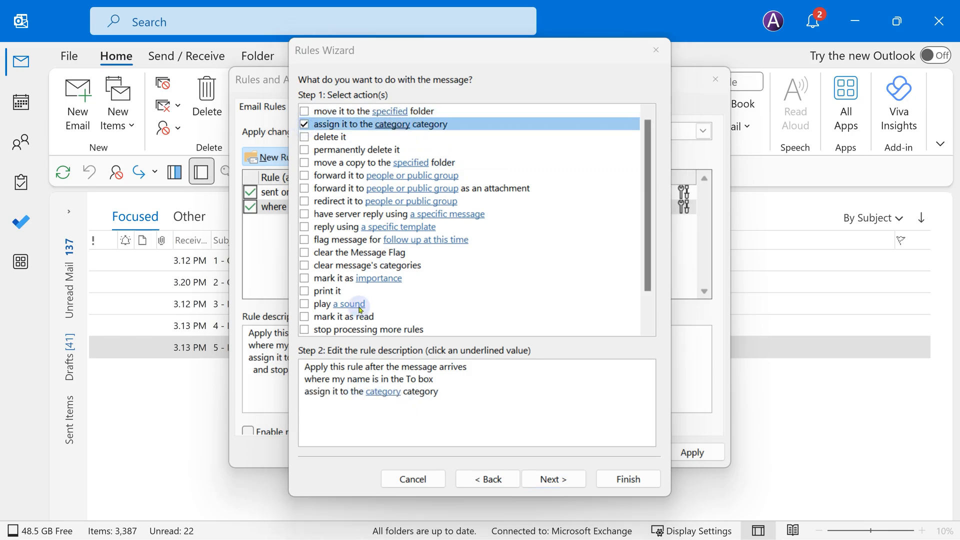
pyautogui.click(286, 226)
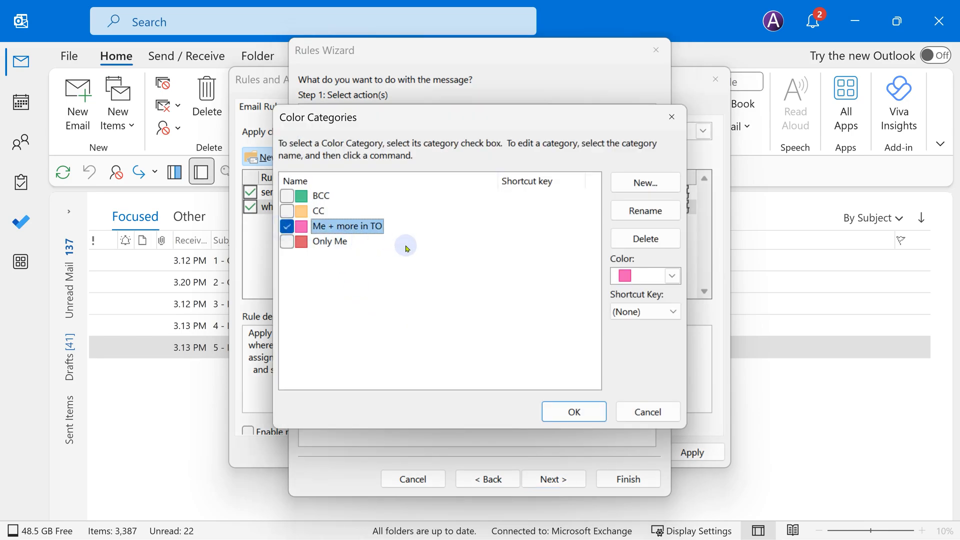
pyautogui.click(557, 411)
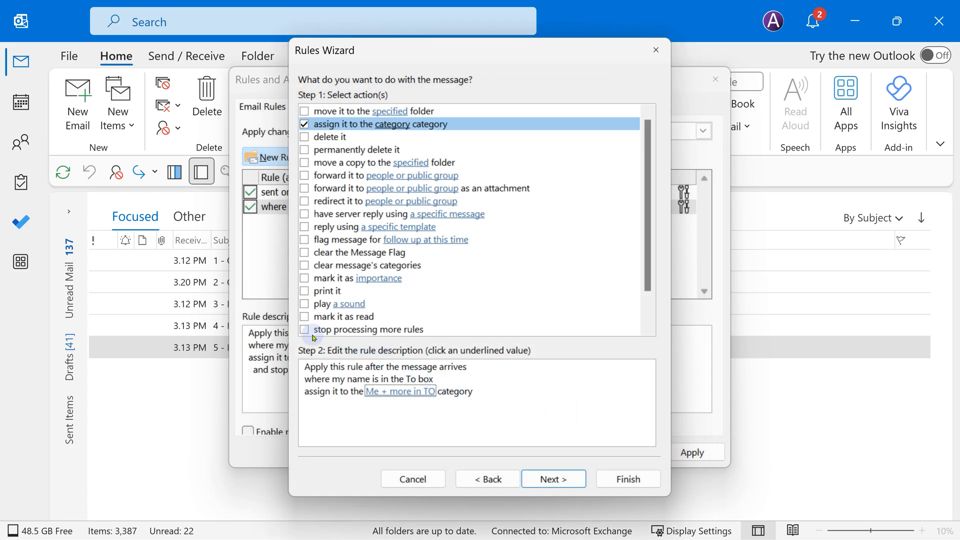
# Make it stop processing more rules, finish, move it last, then start a 'not in To' rule
pyautogui.click(305, 330)
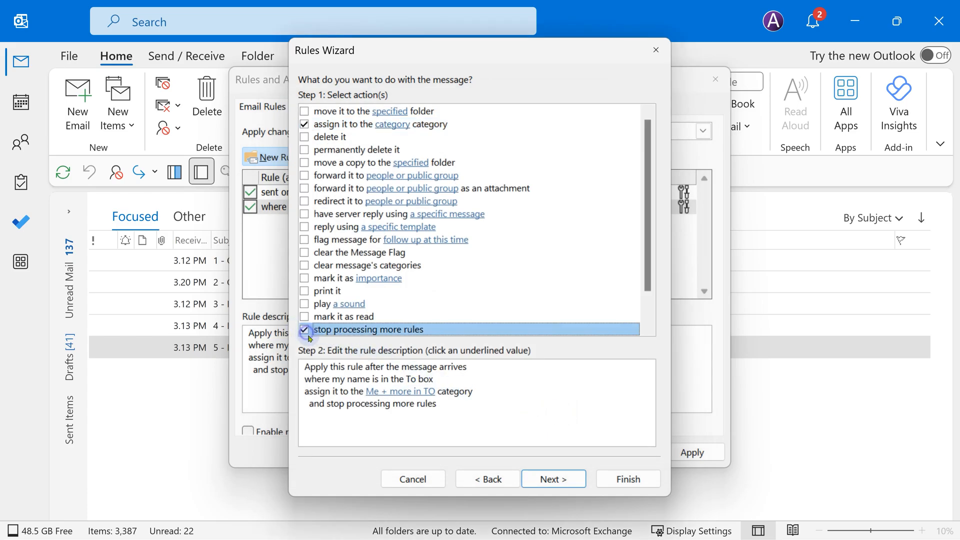
pyautogui.click(573, 479)
pyautogui.click(615, 476)
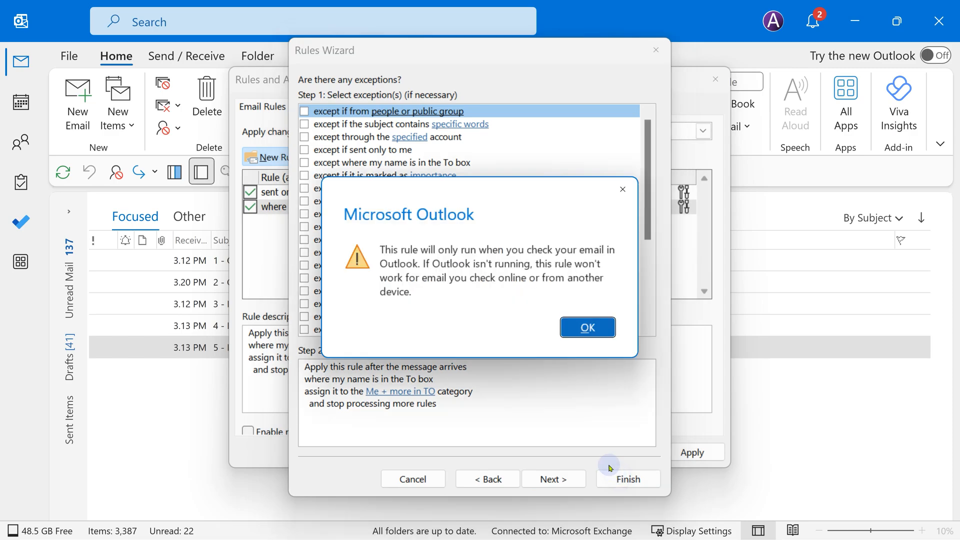
pyautogui.click(581, 326)
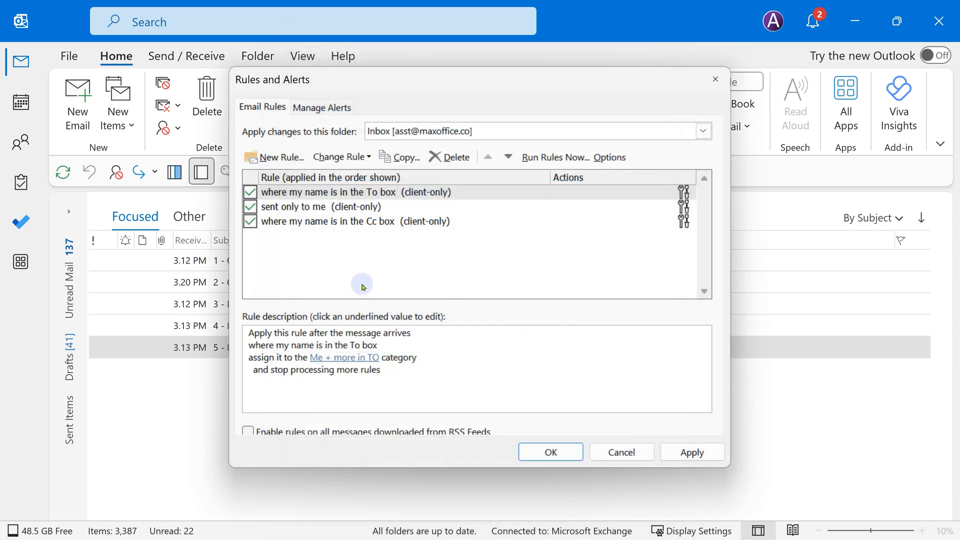
pyautogui.click(508, 159)
pyautogui.click(509, 159)
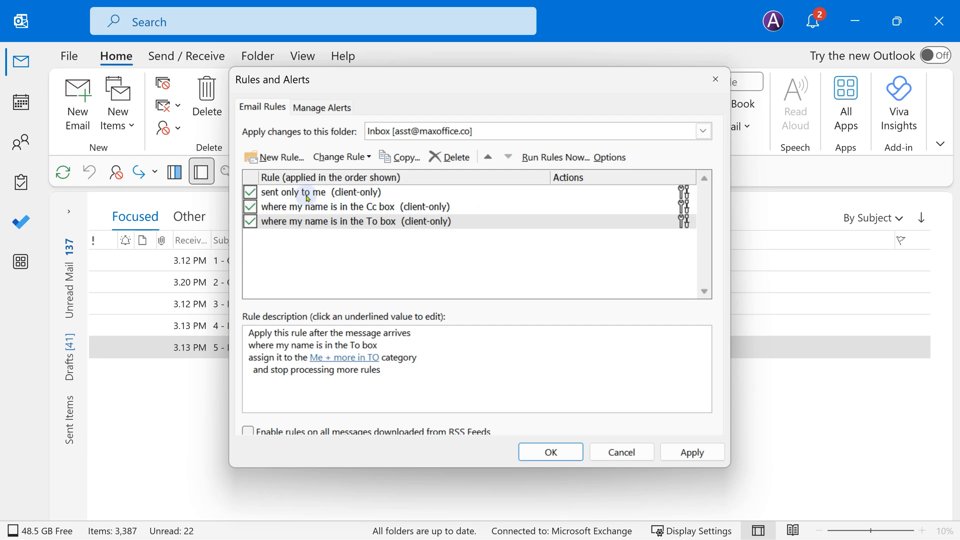
pyautogui.click(274, 157)
pyautogui.click(304, 240)
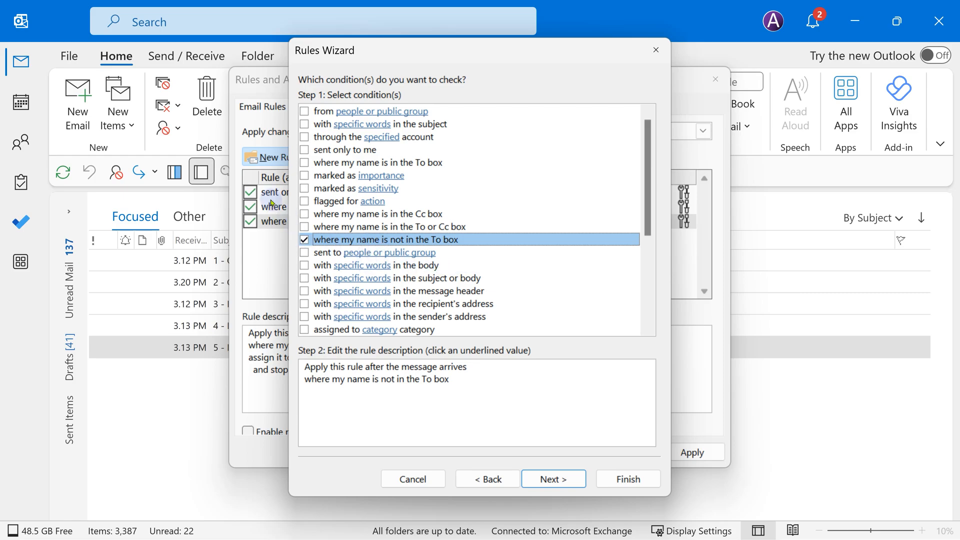
# Make the 'not in To box' rule assign the BCC category, move it to the bottom, and save
pyautogui.click(545, 480)
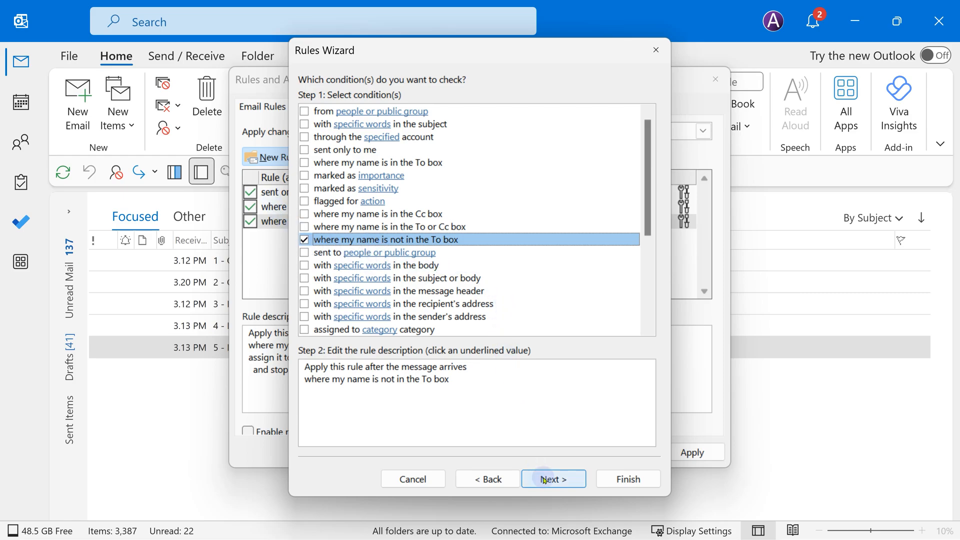
pyautogui.click(304, 124)
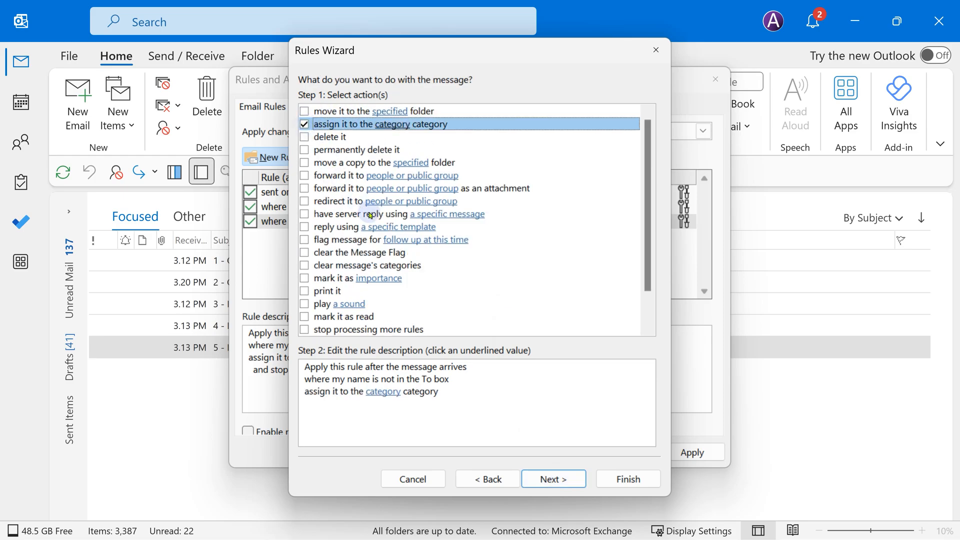
pyautogui.click(381, 391)
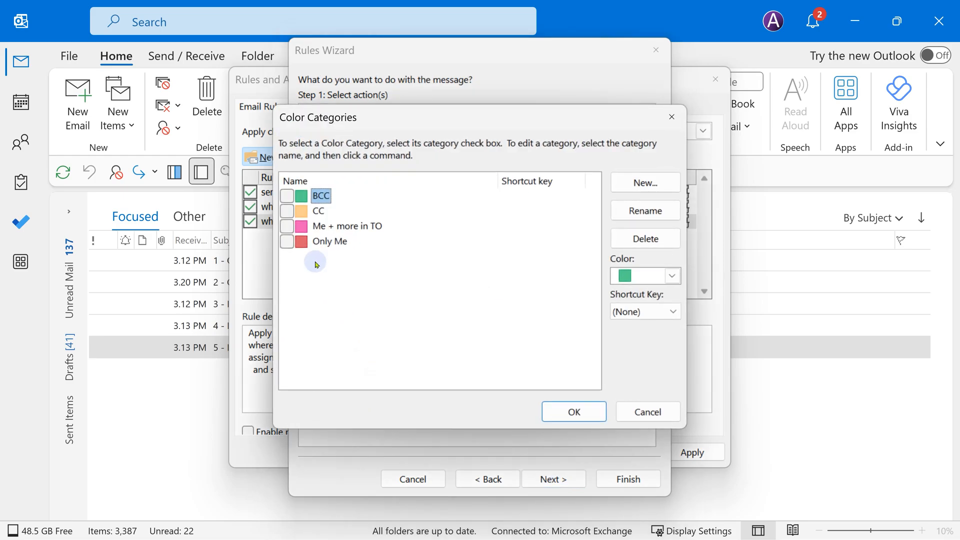
pyautogui.click(287, 195)
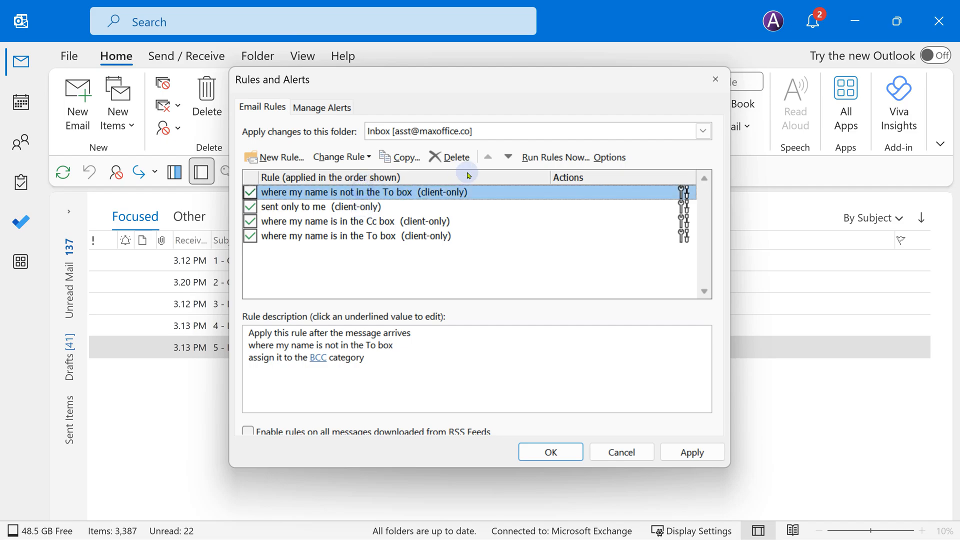
pyautogui.click(507, 158)
pyautogui.click(508, 158)
pyautogui.click(507, 158)
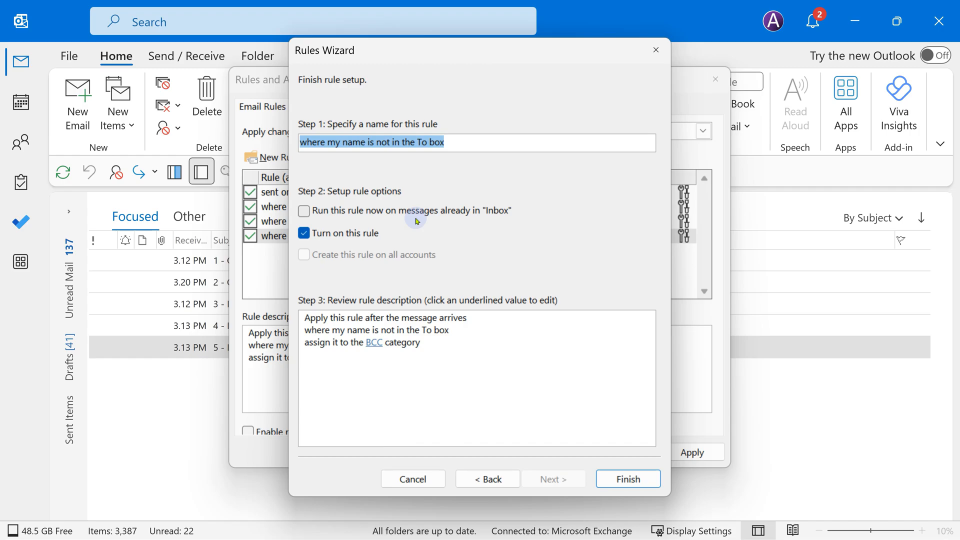
pyautogui.press('Return')
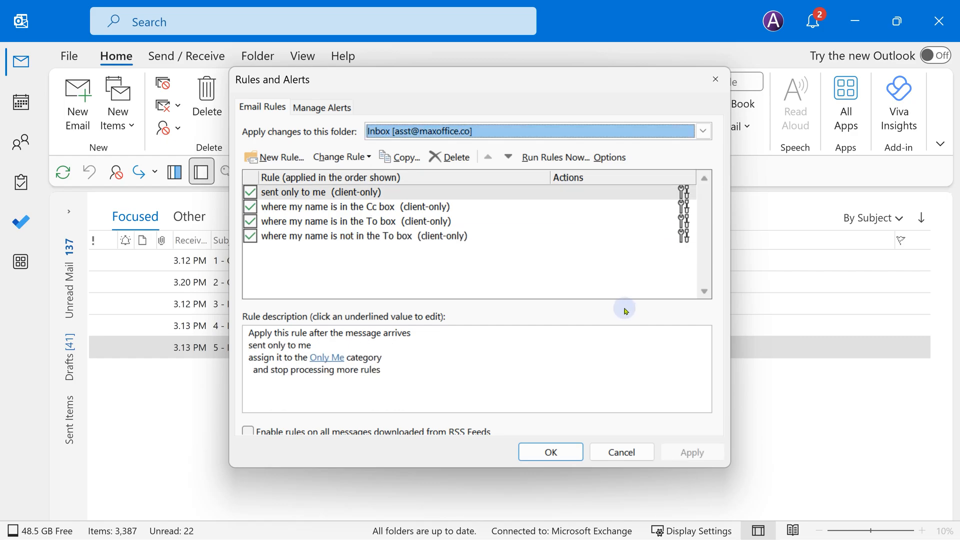
# Run the four rules (sent only to me, Cc box, To box, not in To box) on the Inbox
pyautogui.click(567, 157)
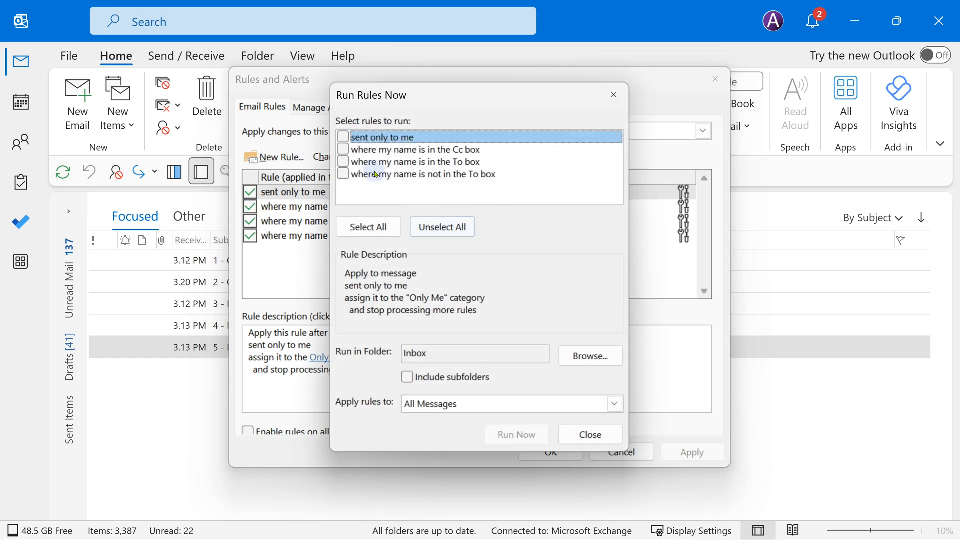
pyautogui.click(342, 137)
pyautogui.click(343, 149)
pyautogui.click(342, 161)
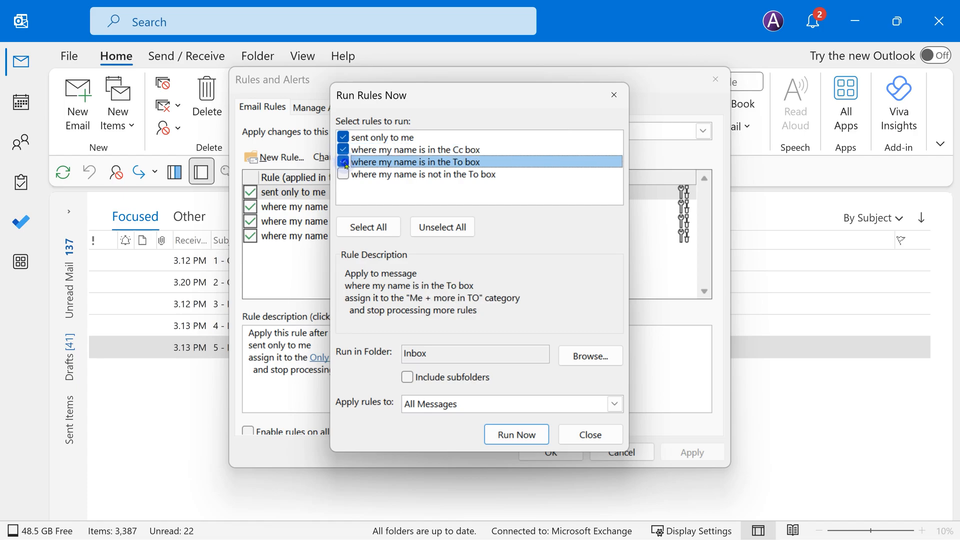
pyautogui.click(344, 174)
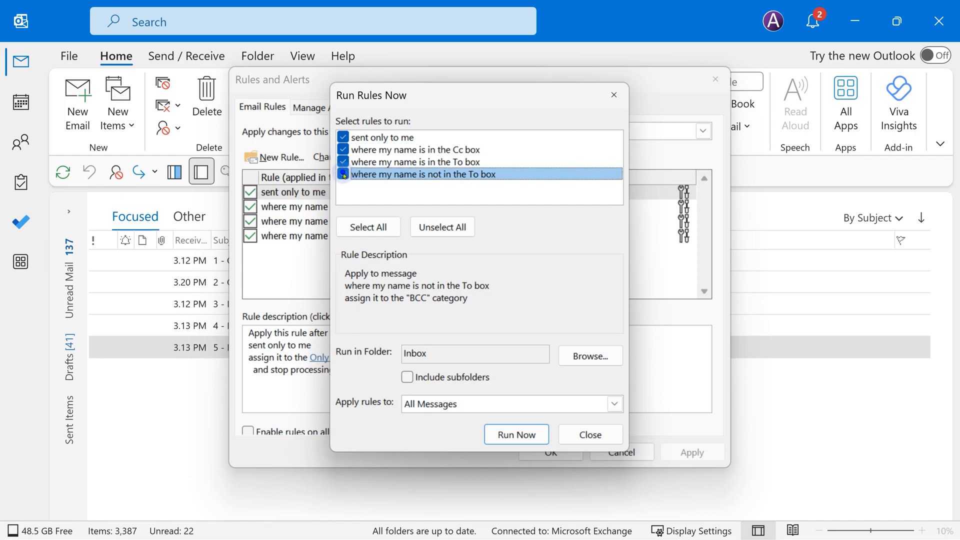
pyautogui.click(504, 437)
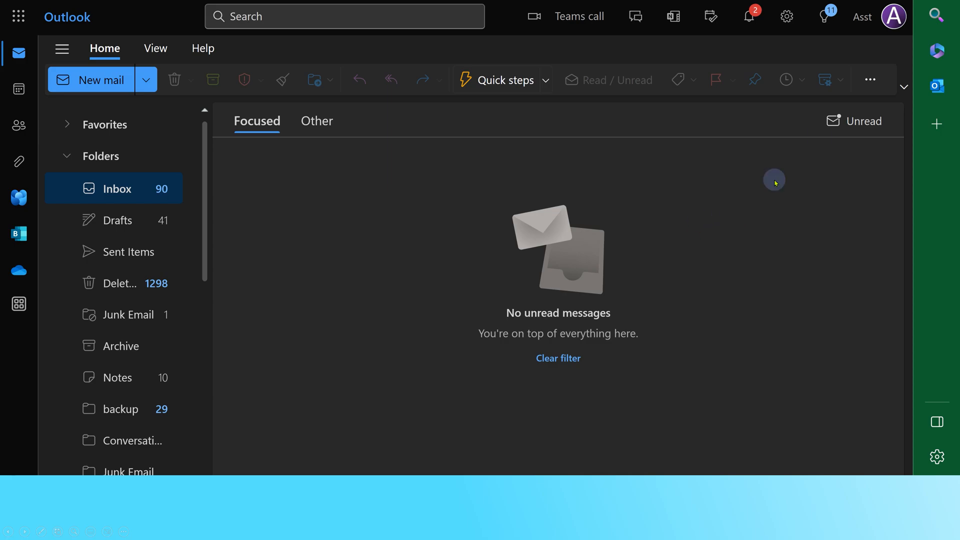
# Search the web settings for 'Rules' and open the Inbox rules page
pyautogui.click(792, 18)
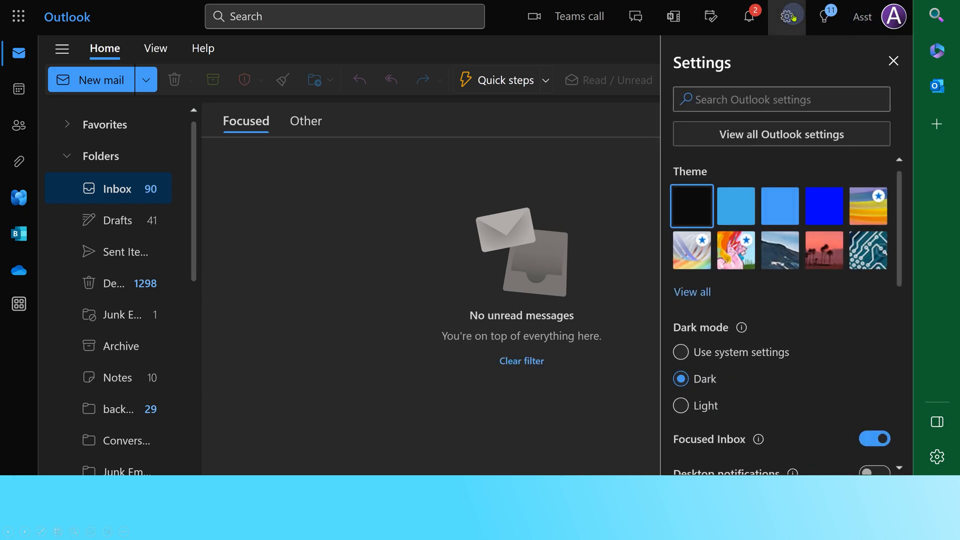
pyautogui.click(738, 92)
pyautogui.write('Rules')
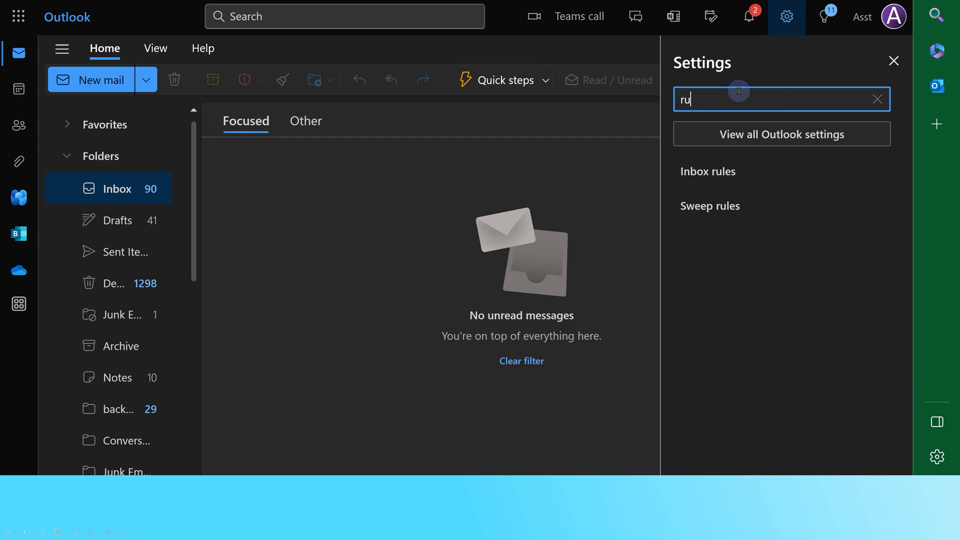
pyautogui.click(812, 160)
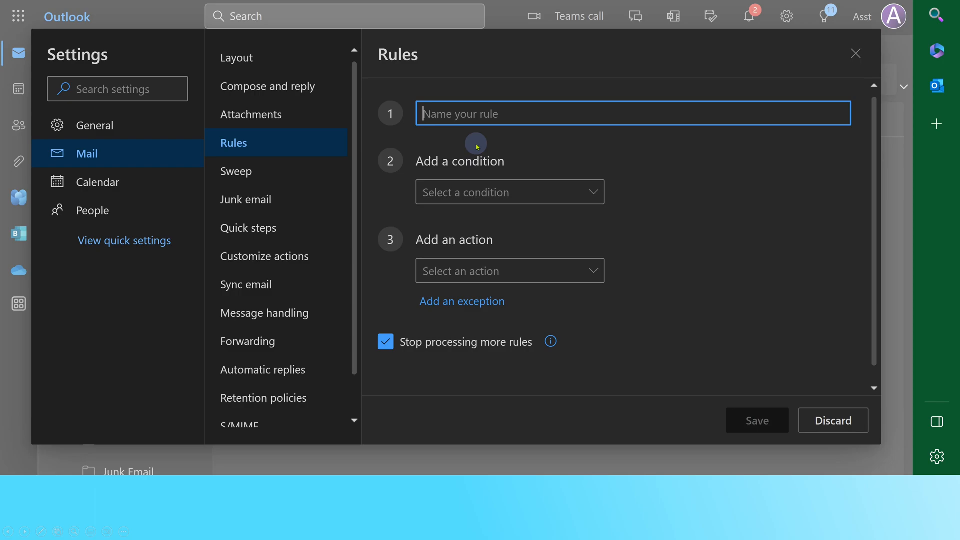
# Create and save web rule 'only me': when I'm the only recipient, categorize as Only Me
pyautogui.write('only me')
pyautogui.click(491, 202)
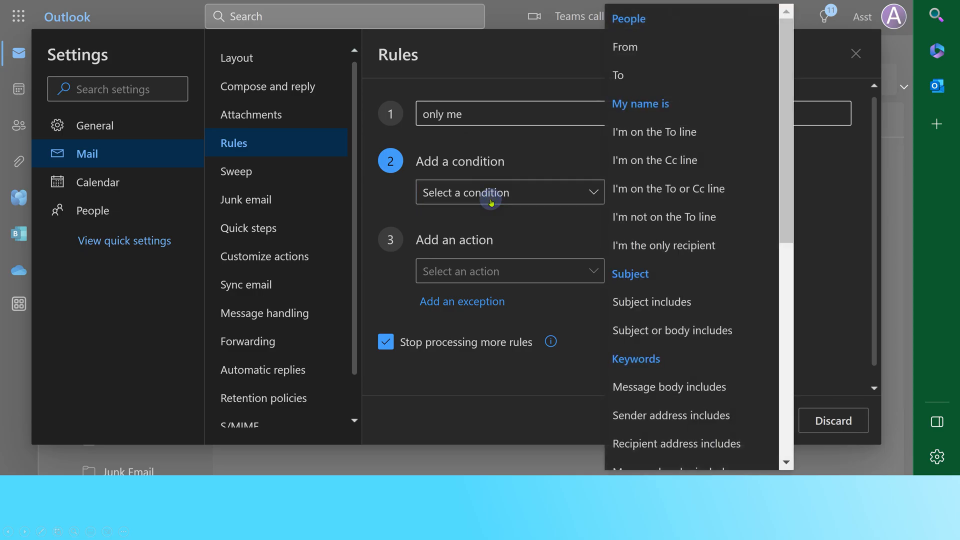
pyautogui.click(670, 246)
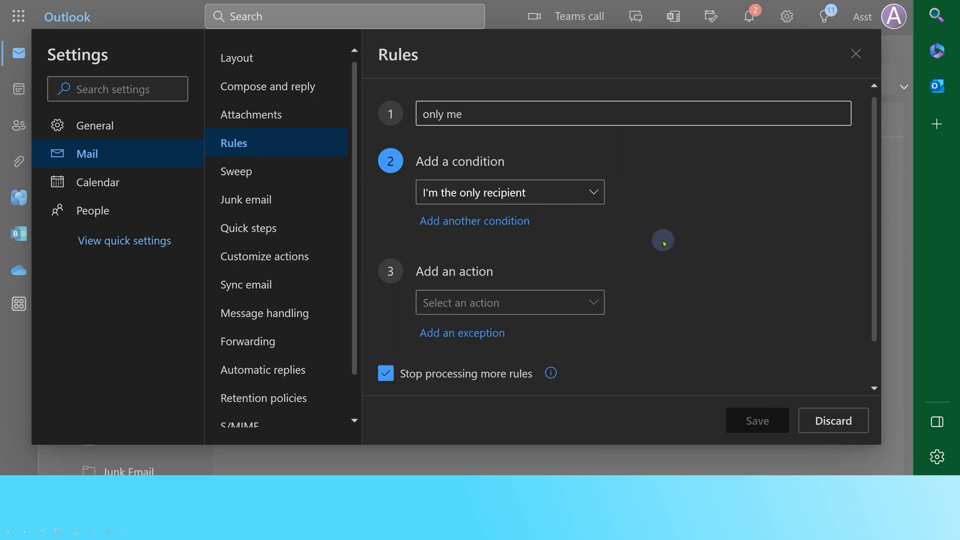
pyautogui.click(571, 301)
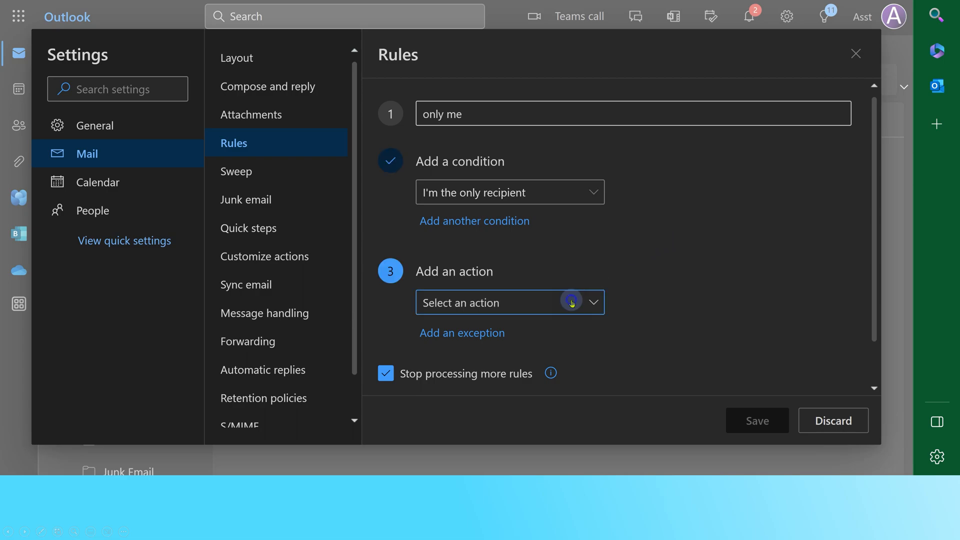
pyautogui.click(634, 341)
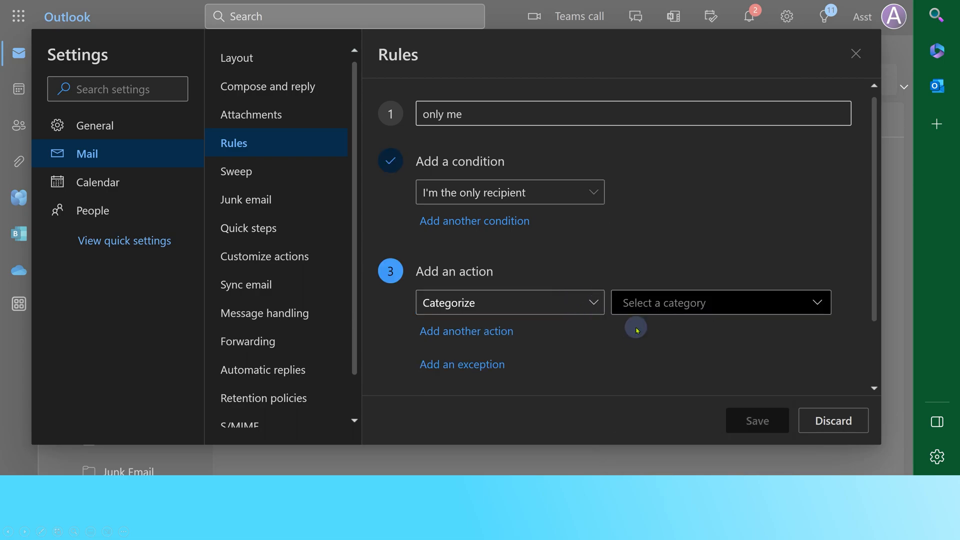
pyautogui.click(647, 303)
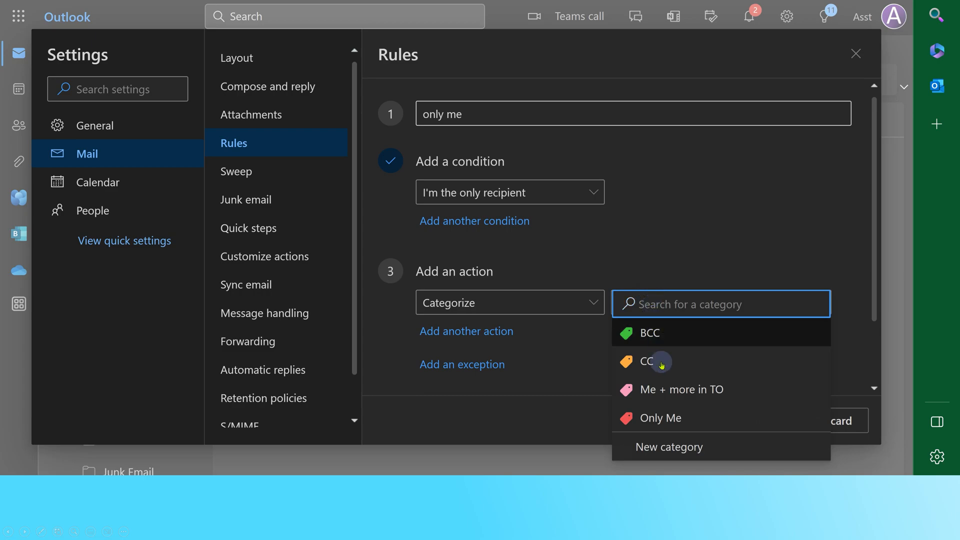
pyautogui.click(662, 417)
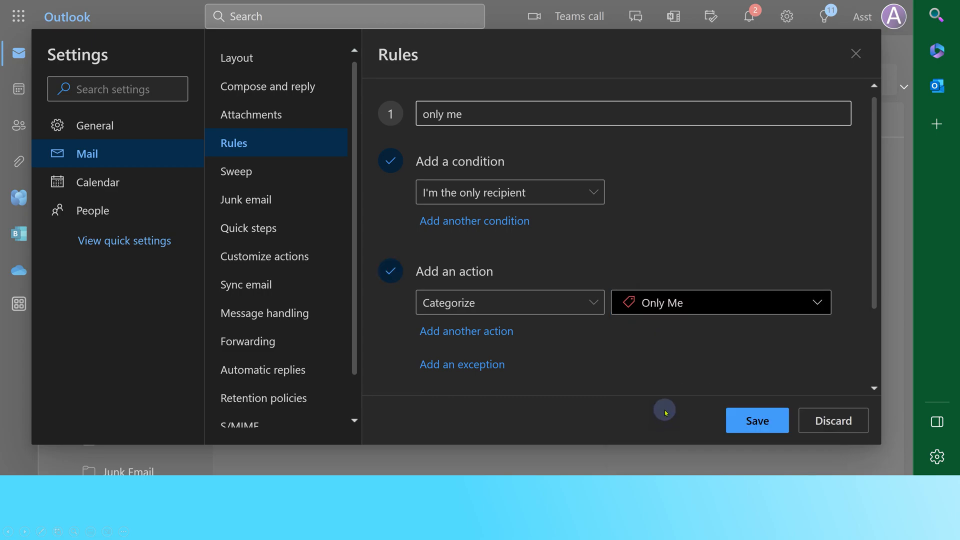
pyautogui.click(732, 420)
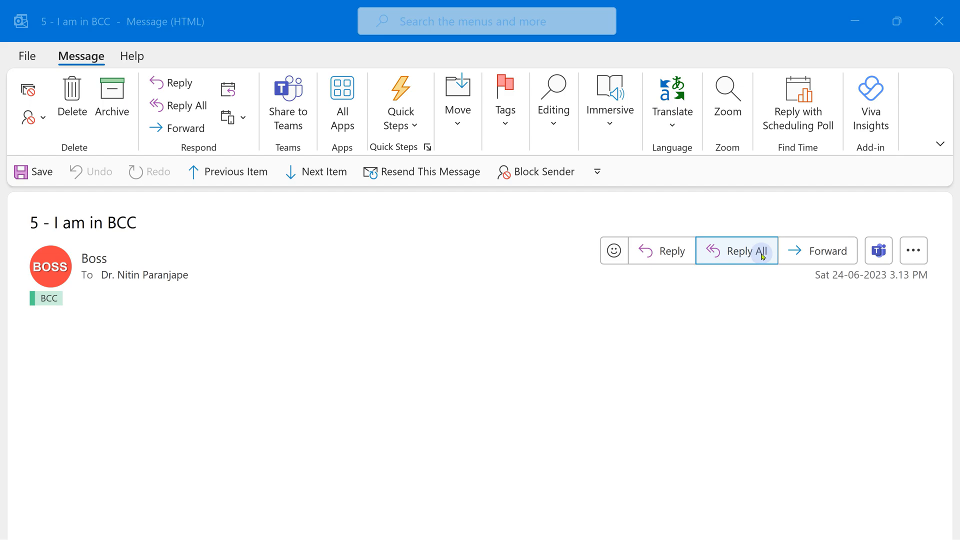
# Start a Reply All on the '5 - I am in BCC' message
pyautogui.click(762, 256)
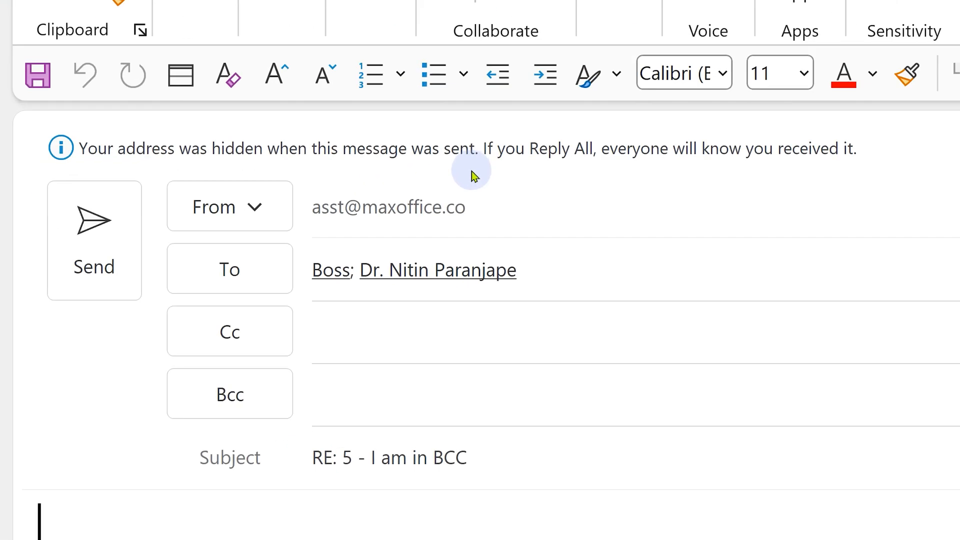